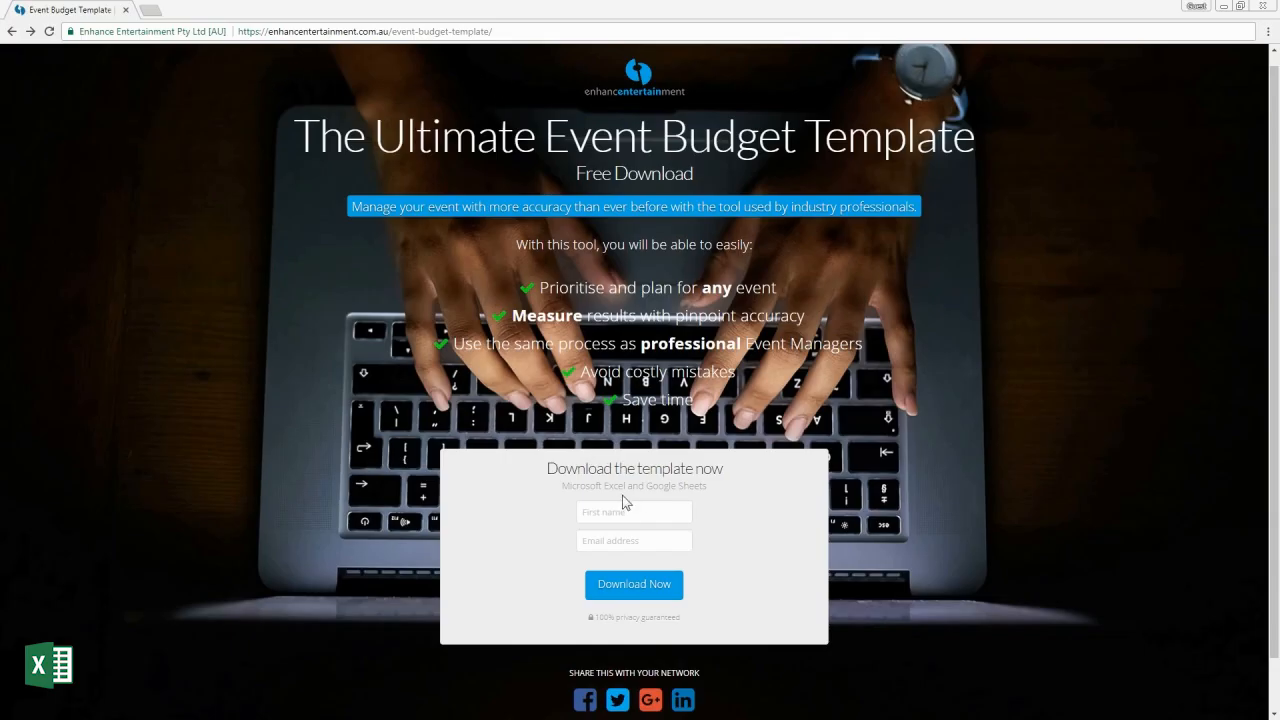
Submit the download form with a first name and e-mail, then download the Small Event Excel template
{"action": "left_click", "coordinate": [640, 514]}
{"action": "type", "text": "Ana"}
{"action": "key", "text": "Tab"}
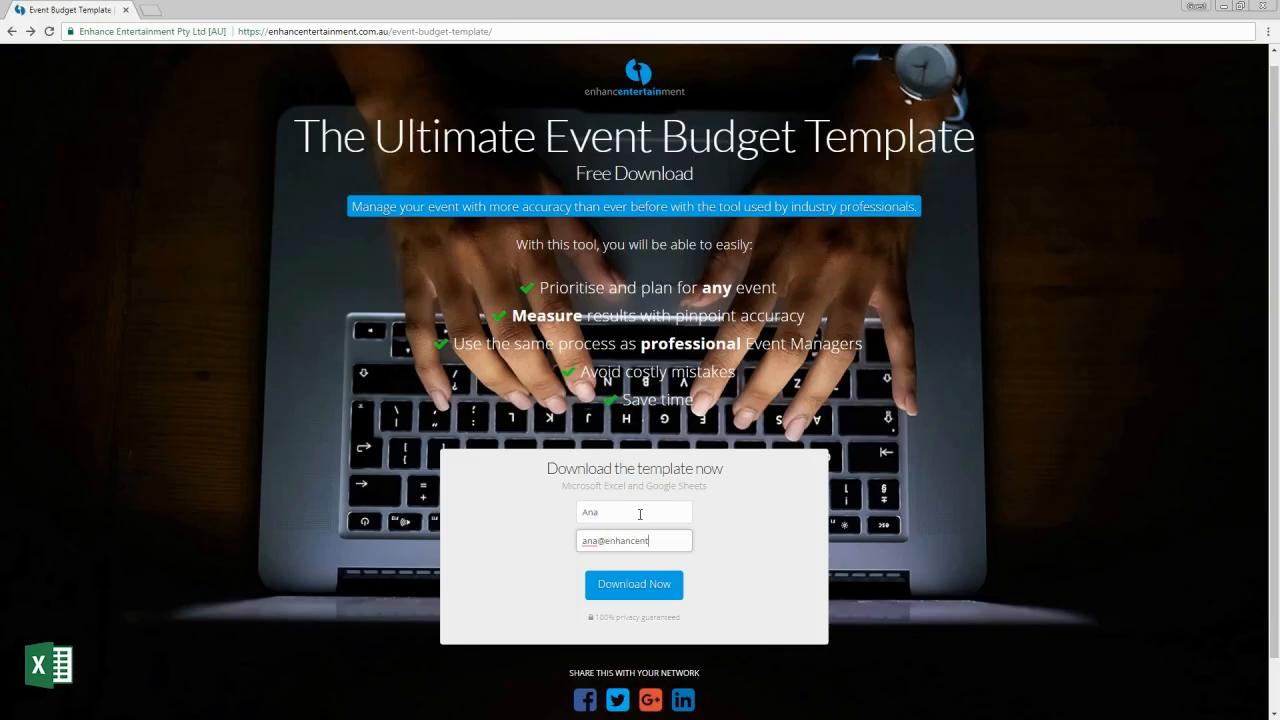
{"action": "left_click", "coordinate": [656, 586]}
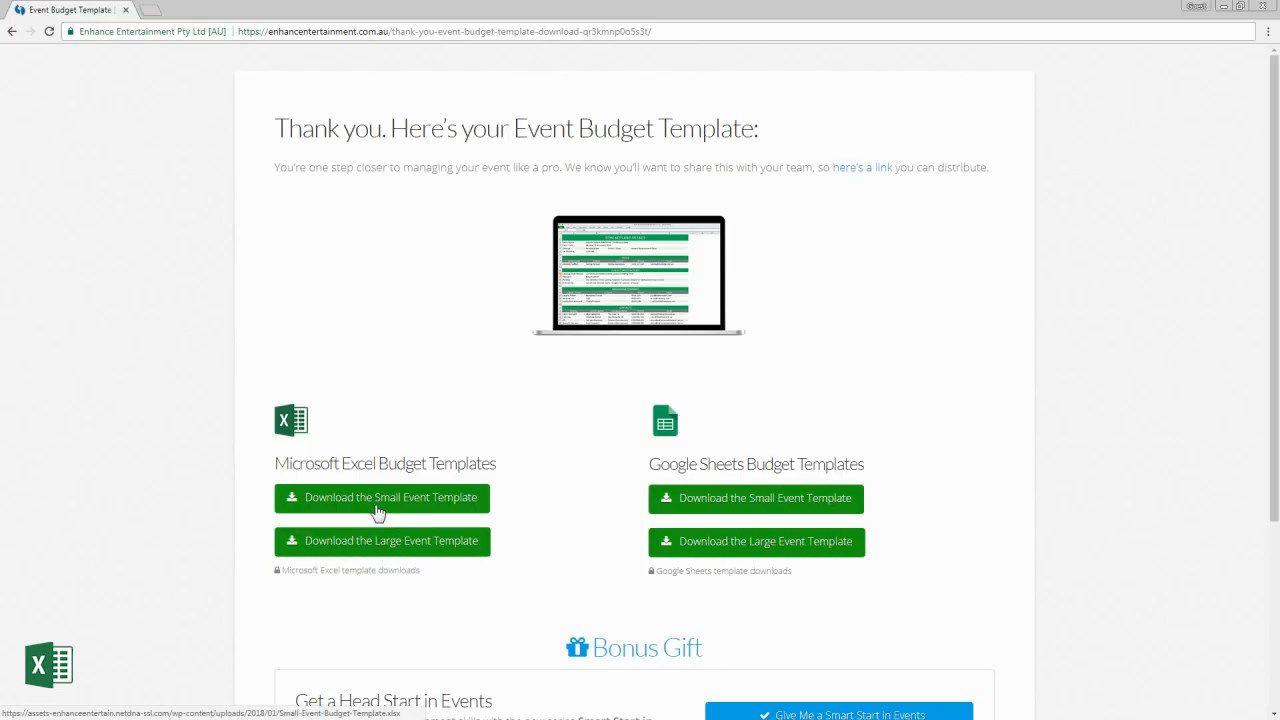
{"action": "left_click", "coordinate": [472, 506]}
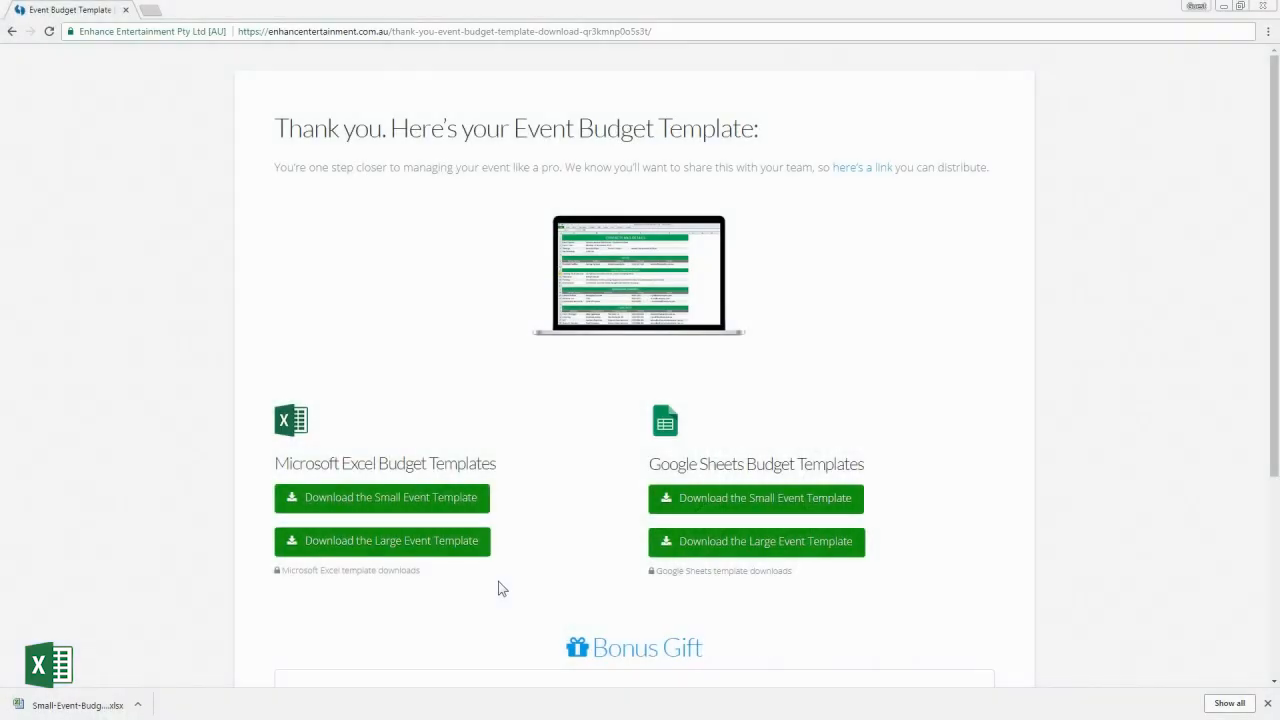
Open Small-Event-Budget-Template.xlsx from Chrome's download bar in Excel
{"action": "left_click", "coordinate": [74, 704]}
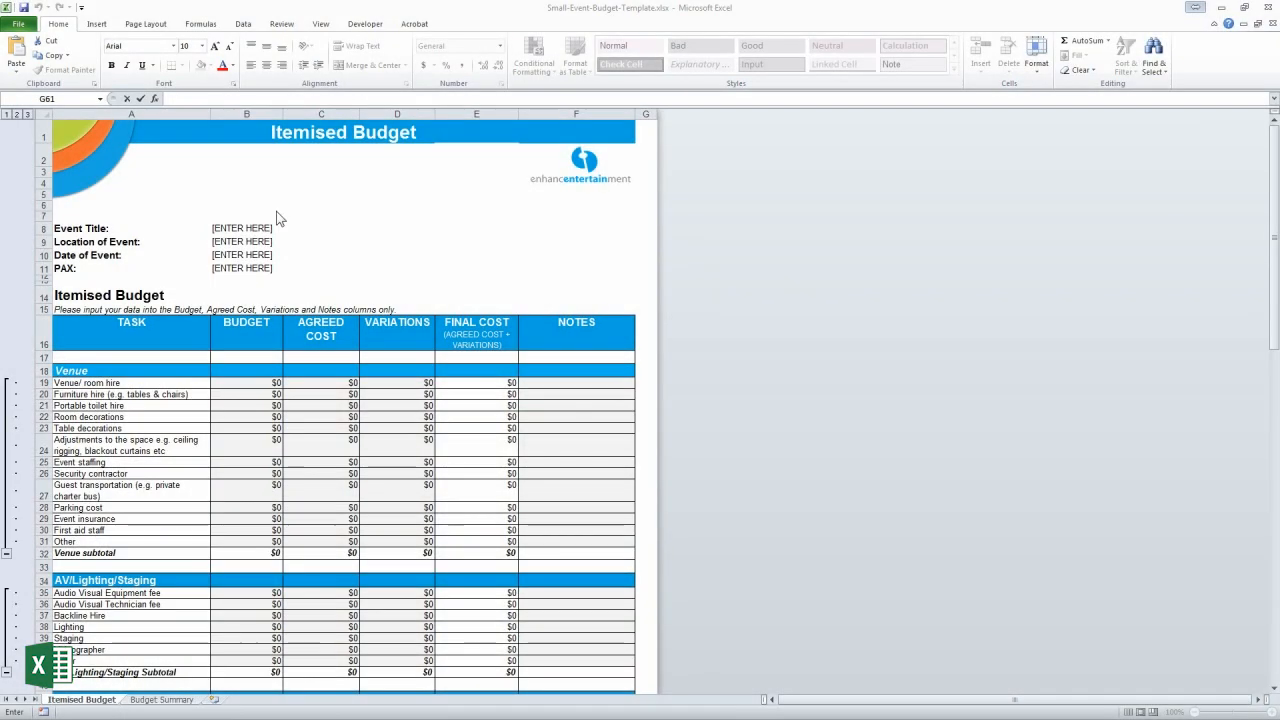
Enter the event details from B8 down: Gala Dinner, ICC Sydney, 12/12 and 250 PAX
{"action": "left_click", "coordinate": [247, 228]}
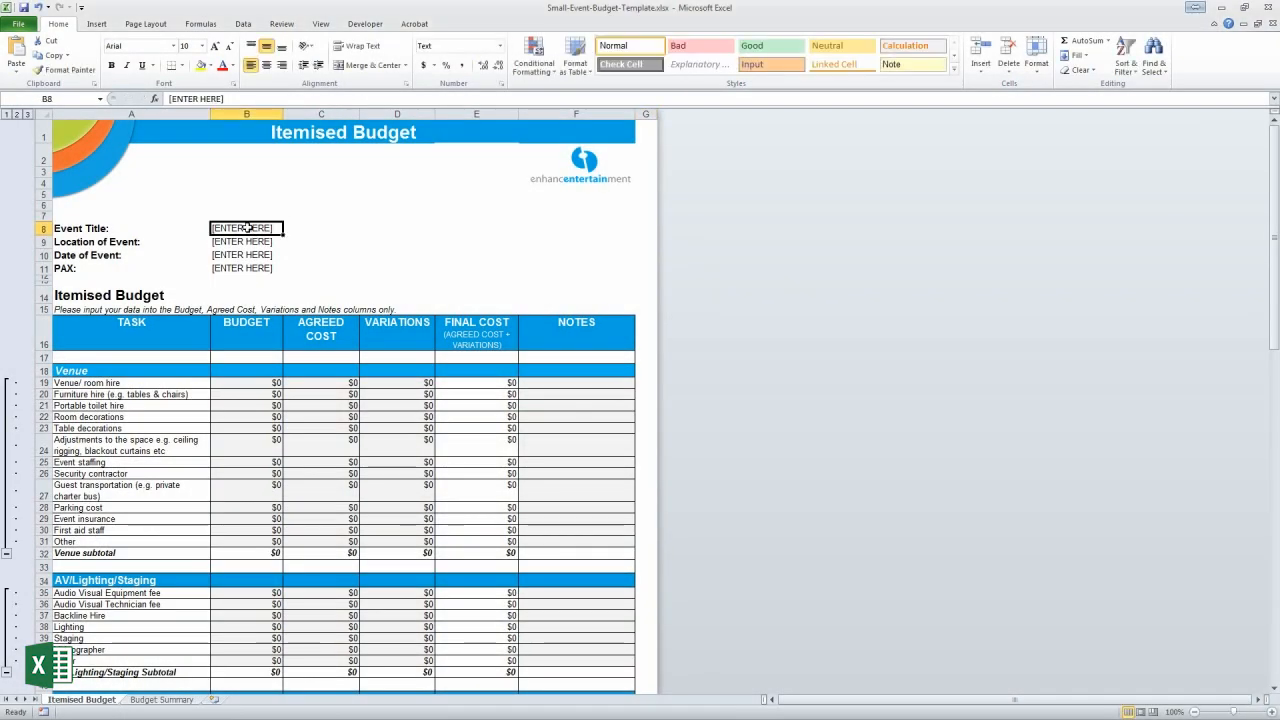
{"action": "type", "text": "Gala Dinner"}
{"action": "key", "text": "Return"}
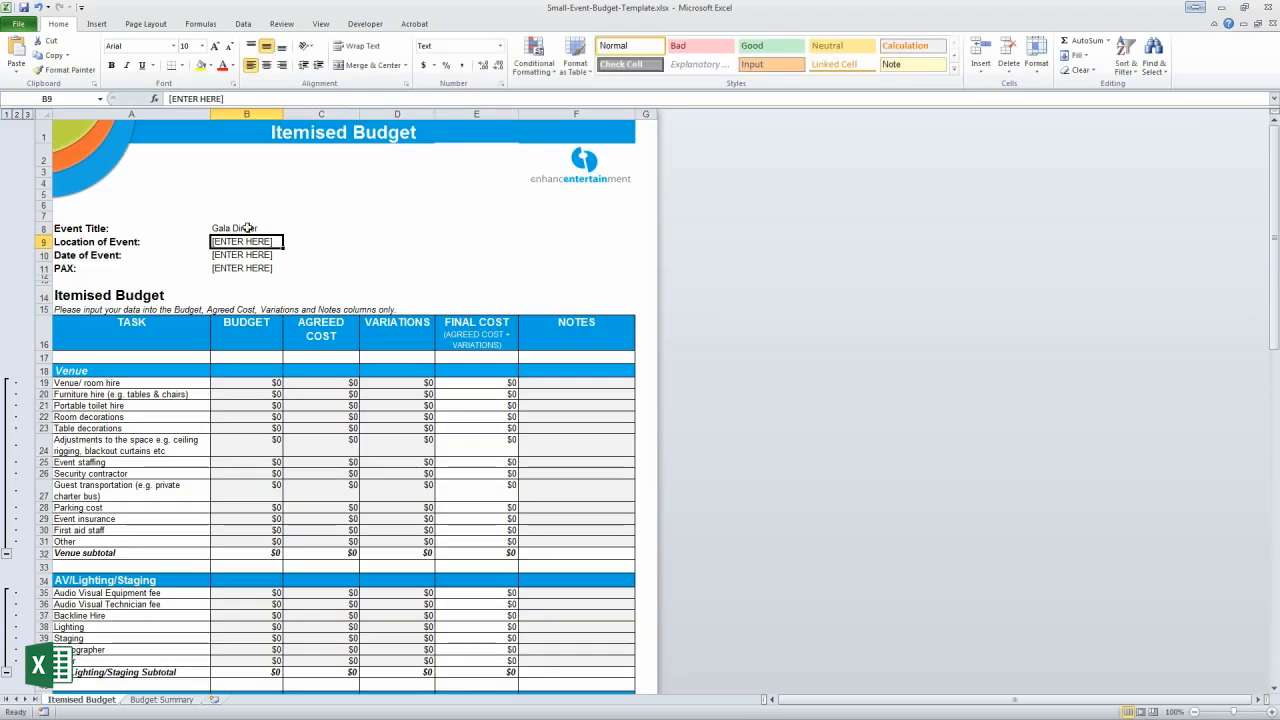
{"action": "type", "text": "ICC Sydney"}
{"action": "key", "text": "Return"}
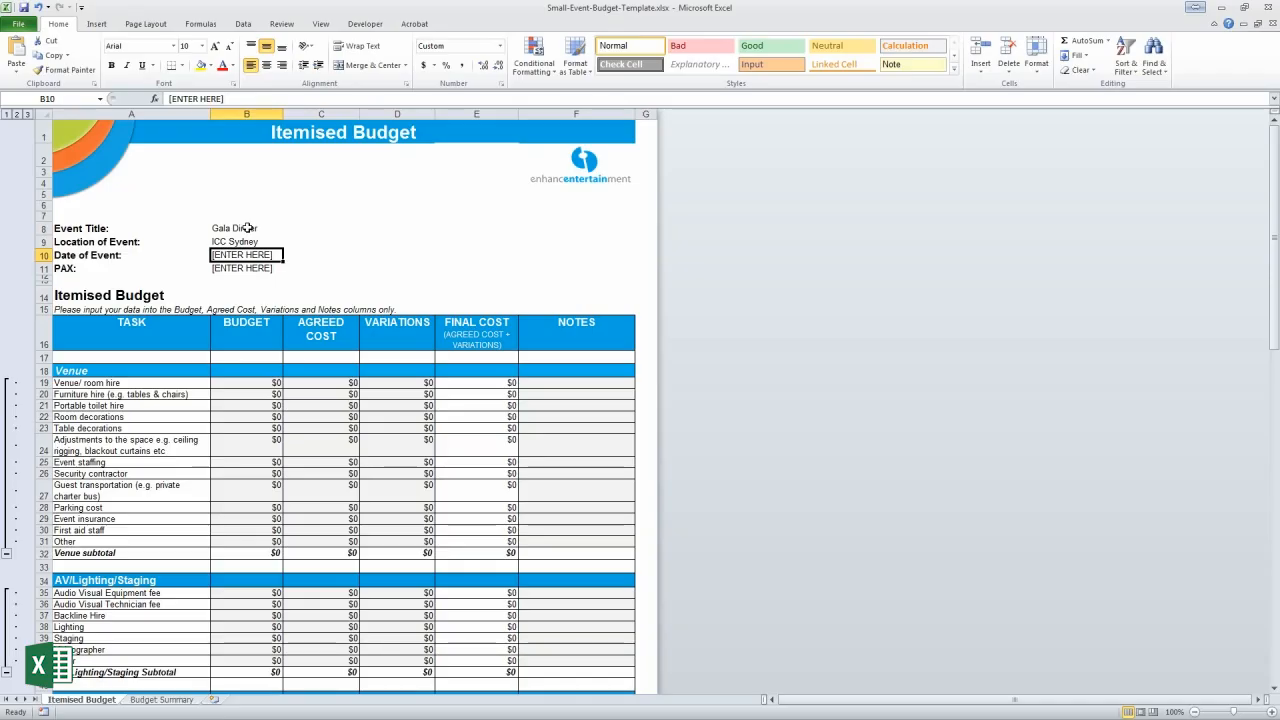
{"action": "type", "text": "12/12"}
{"action": "key", "text": "Return"}
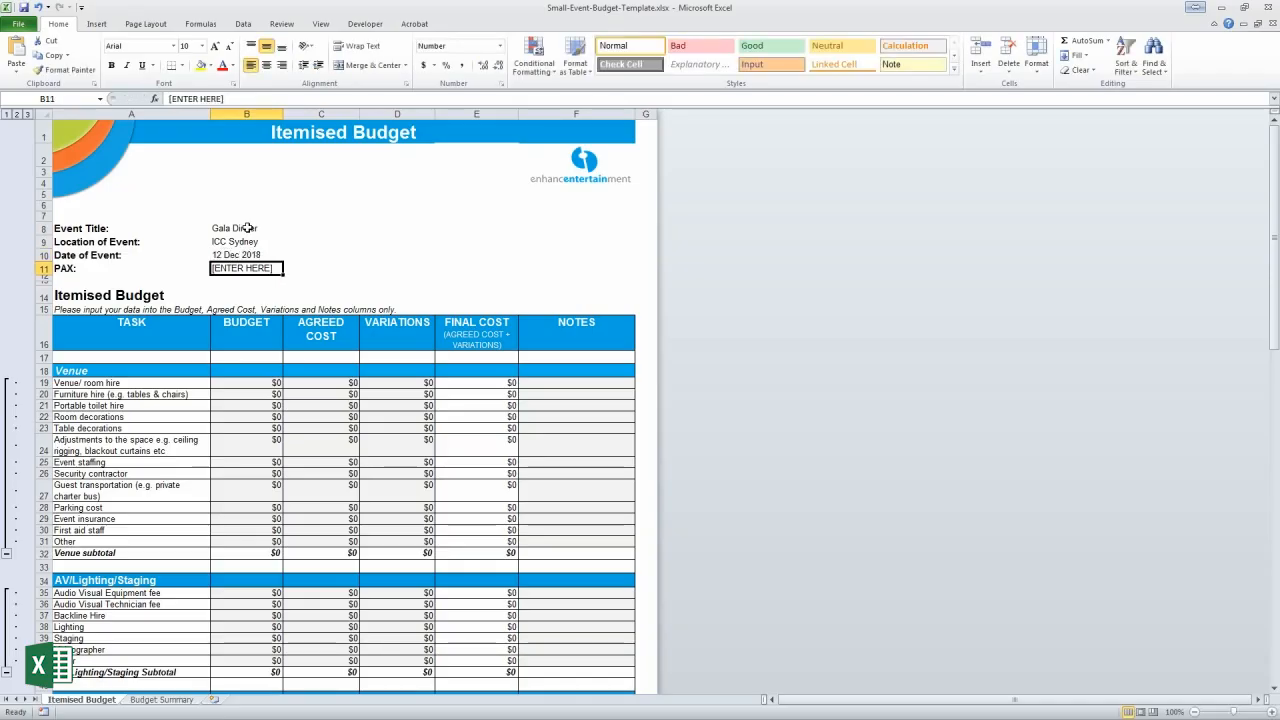
{"action": "type", "text": "250"}
{"action": "key", "text": "Return"}
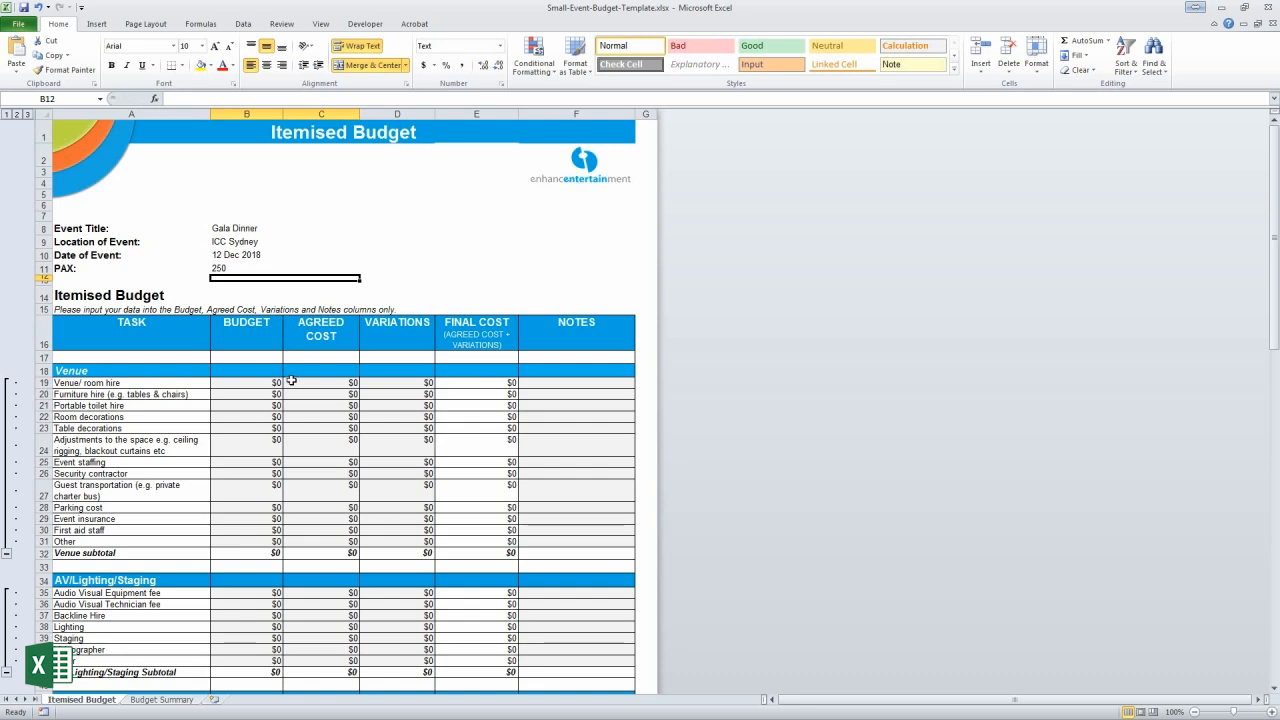
{"action": "left_click", "coordinate": [160, 699]}
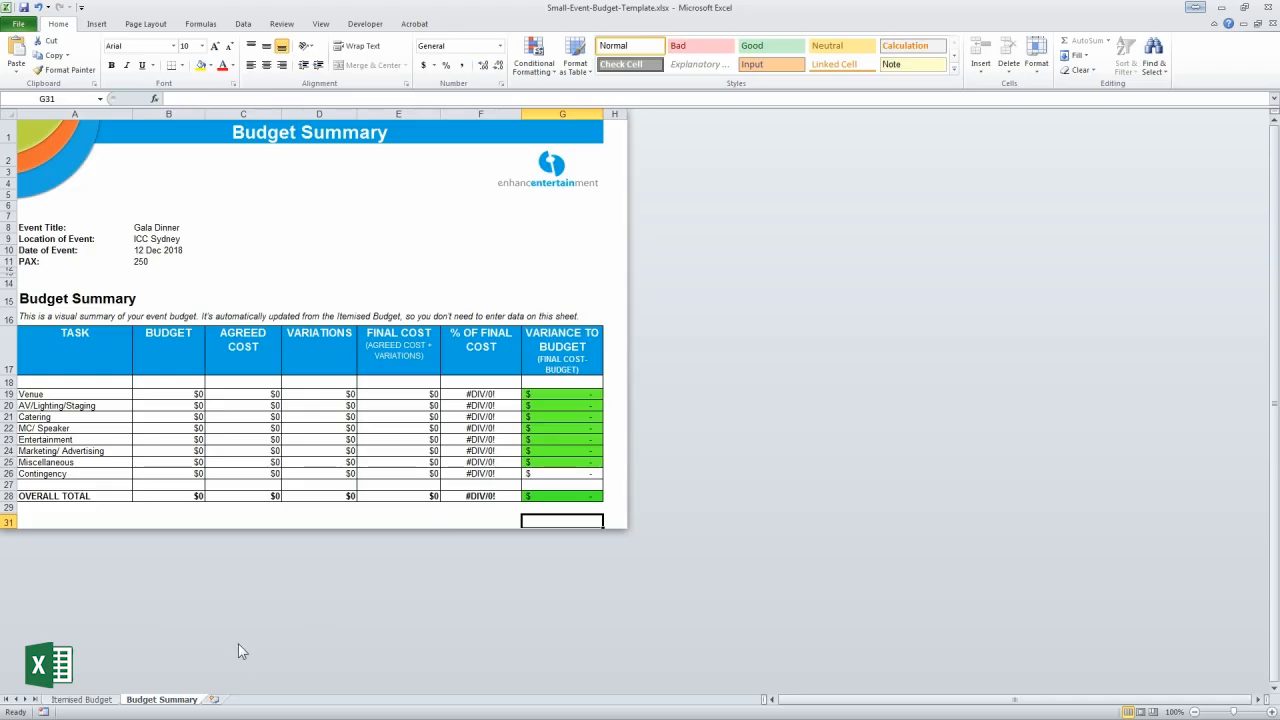
{"action": "left_click", "coordinate": [72, 703]}
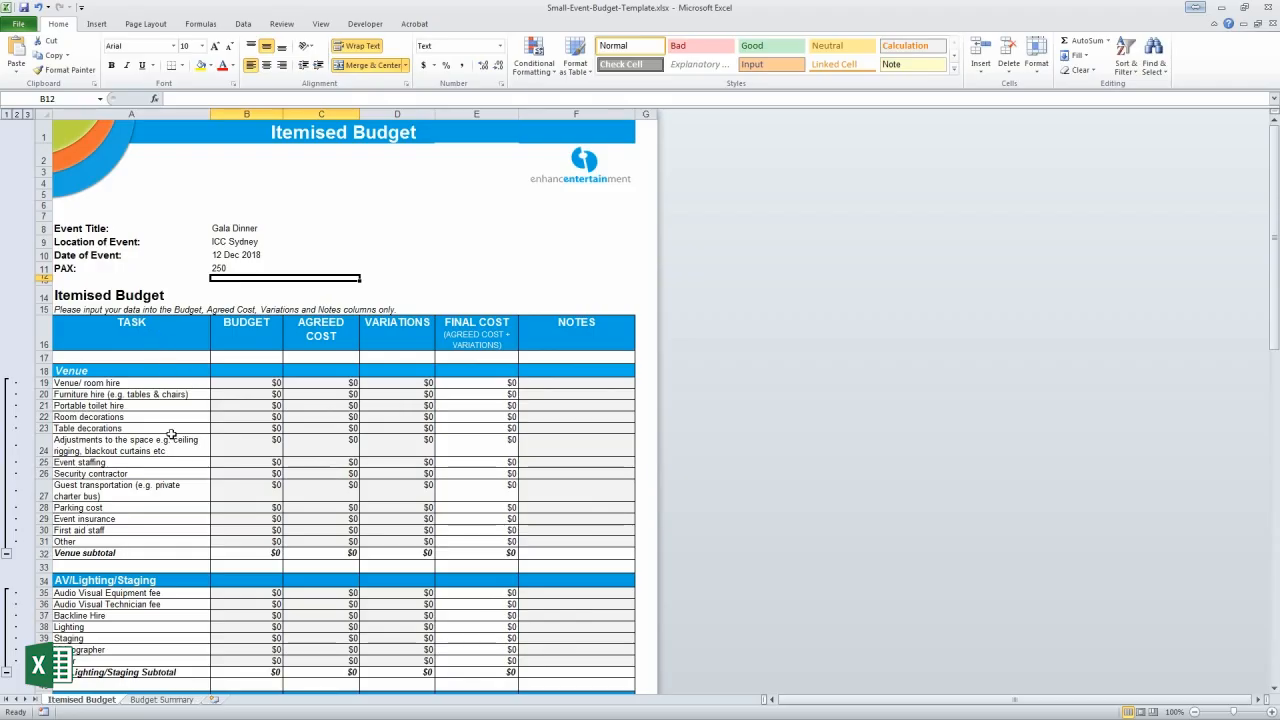
{"action": "scroll", "coordinate": [168, 500], "scroll_direction": "down", "scroll_amount": 8}
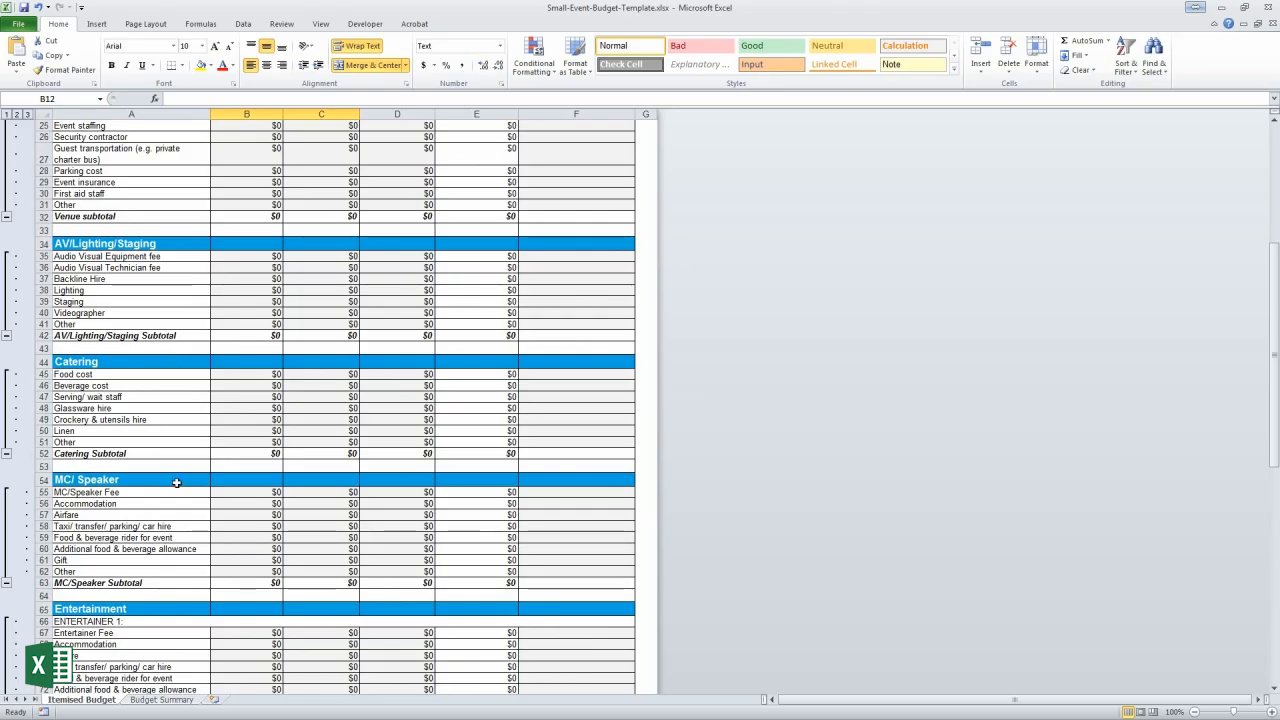
{"action": "scroll", "coordinate": [164, 610], "scroll_direction": "down", "scroll_amount": 13}
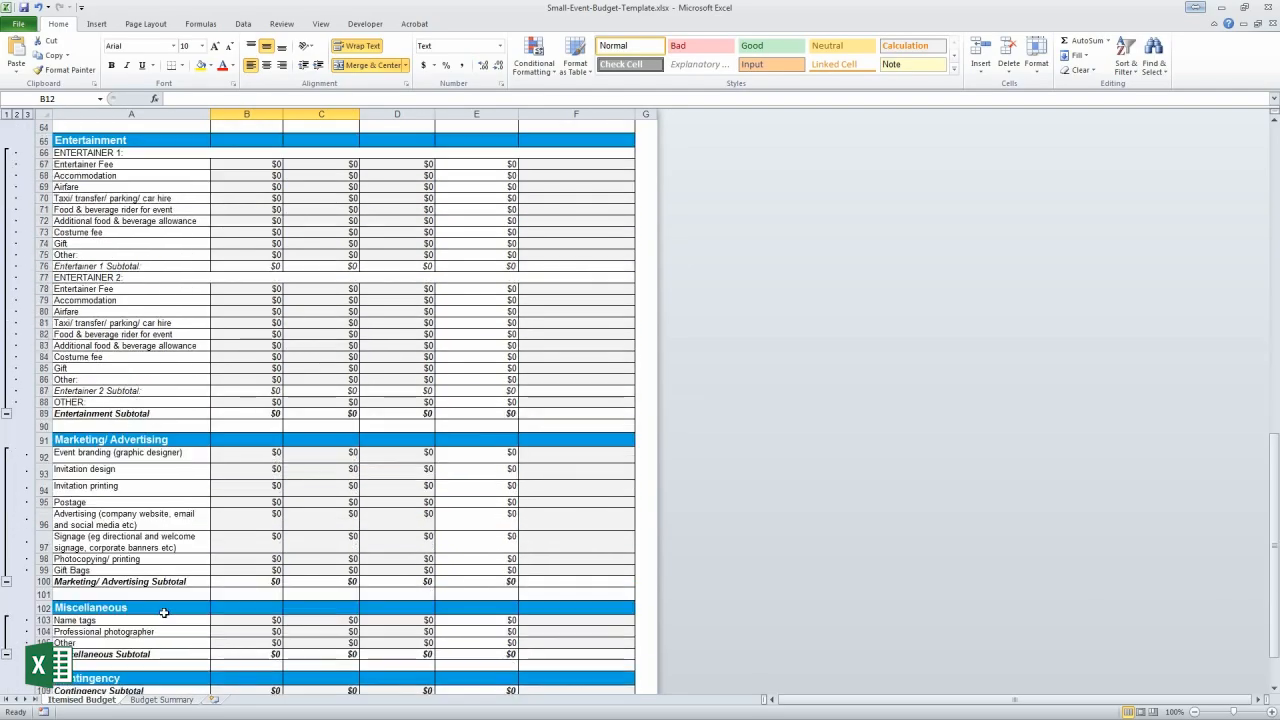
{"action": "scroll", "coordinate": [164, 612], "scroll_direction": "down", "scroll_amount": 4}
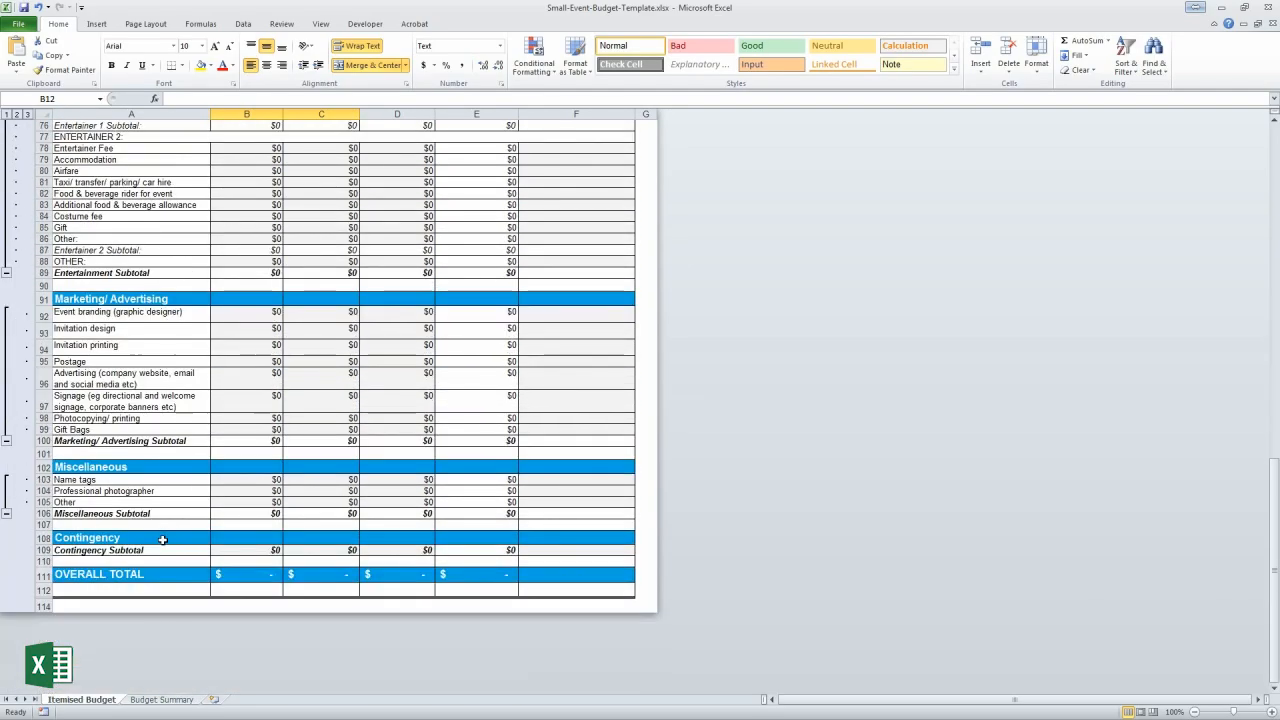
{"action": "scroll", "coordinate": [247, 540], "scroll_direction": "up", "scroll_amount": 7}
{"action": "scroll", "coordinate": [247, 540], "scroll_direction": "up", "scroll_amount": 13}
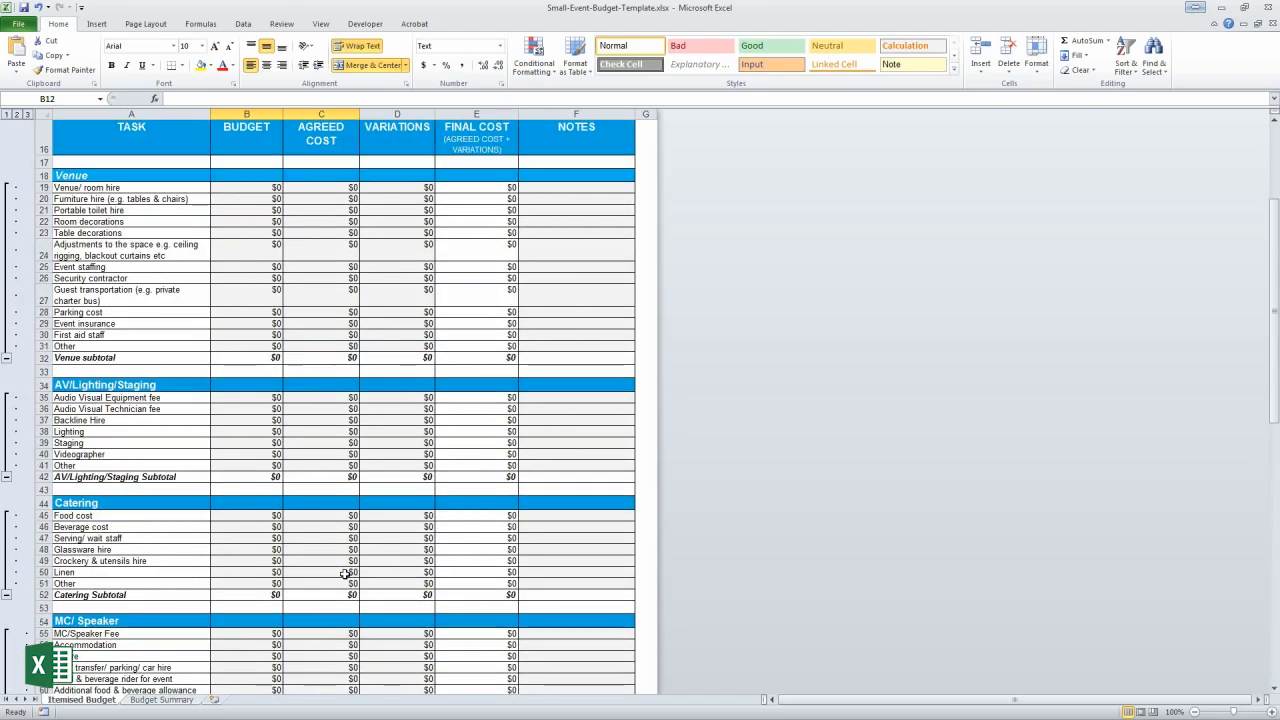
{"action": "scroll", "coordinate": [344, 573], "scroll_direction": "up", "scroll_amount": 5}
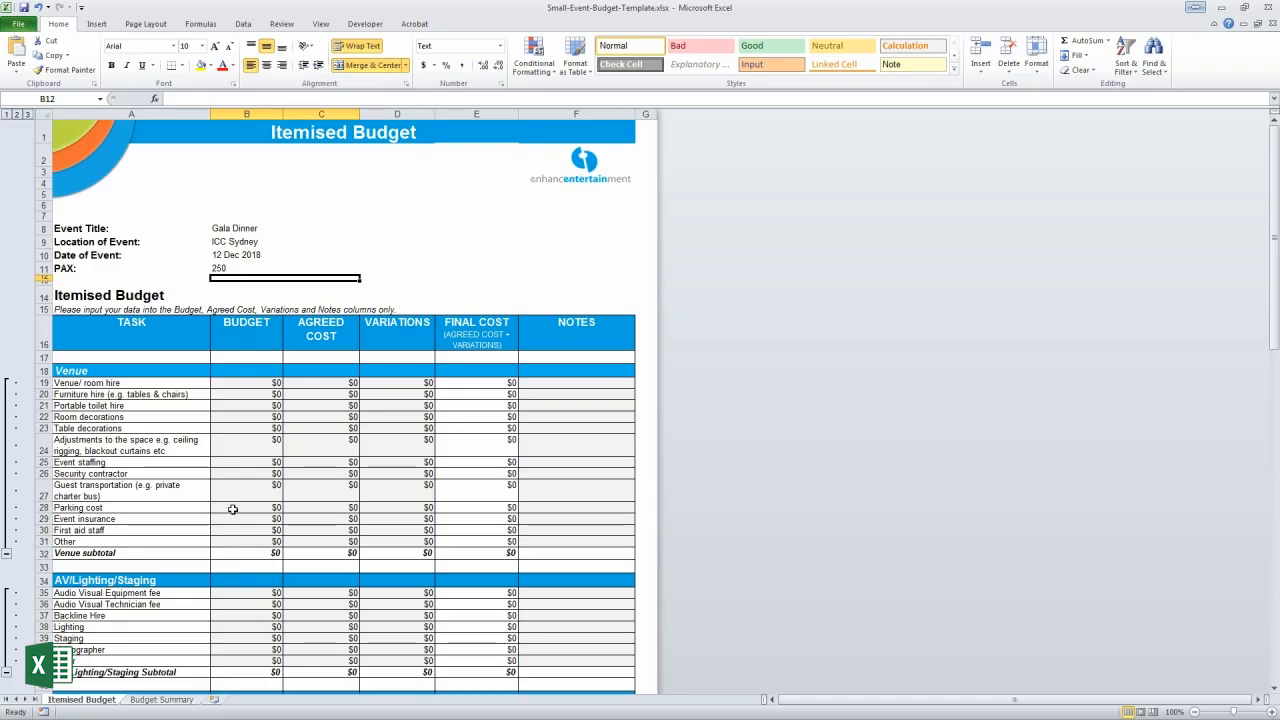
Collapse the MC/ Speaker and Marketing/ Advertising outline groups so only their subtotal rows remain
{"action": "scroll", "coordinate": [247, 468], "scroll_direction": "down", "scroll_amount": 5}
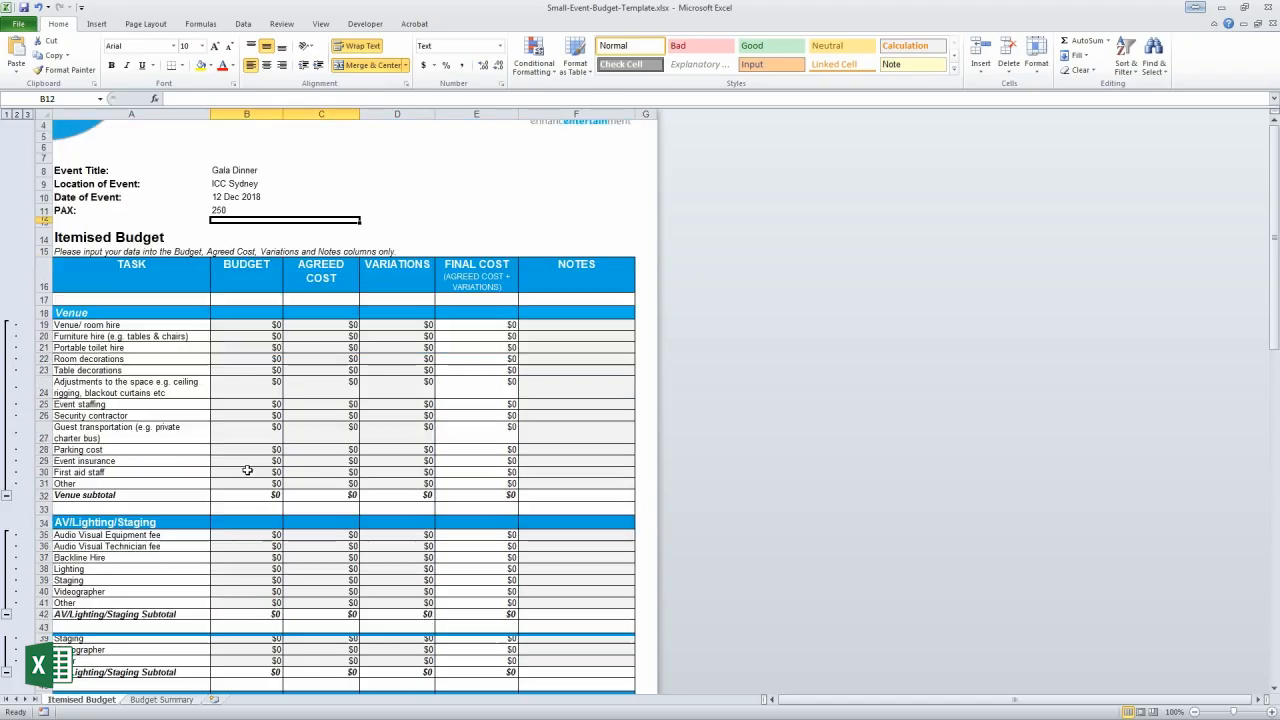
{"action": "scroll", "coordinate": [247, 469], "scroll_direction": "down", "scroll_amount": 5}
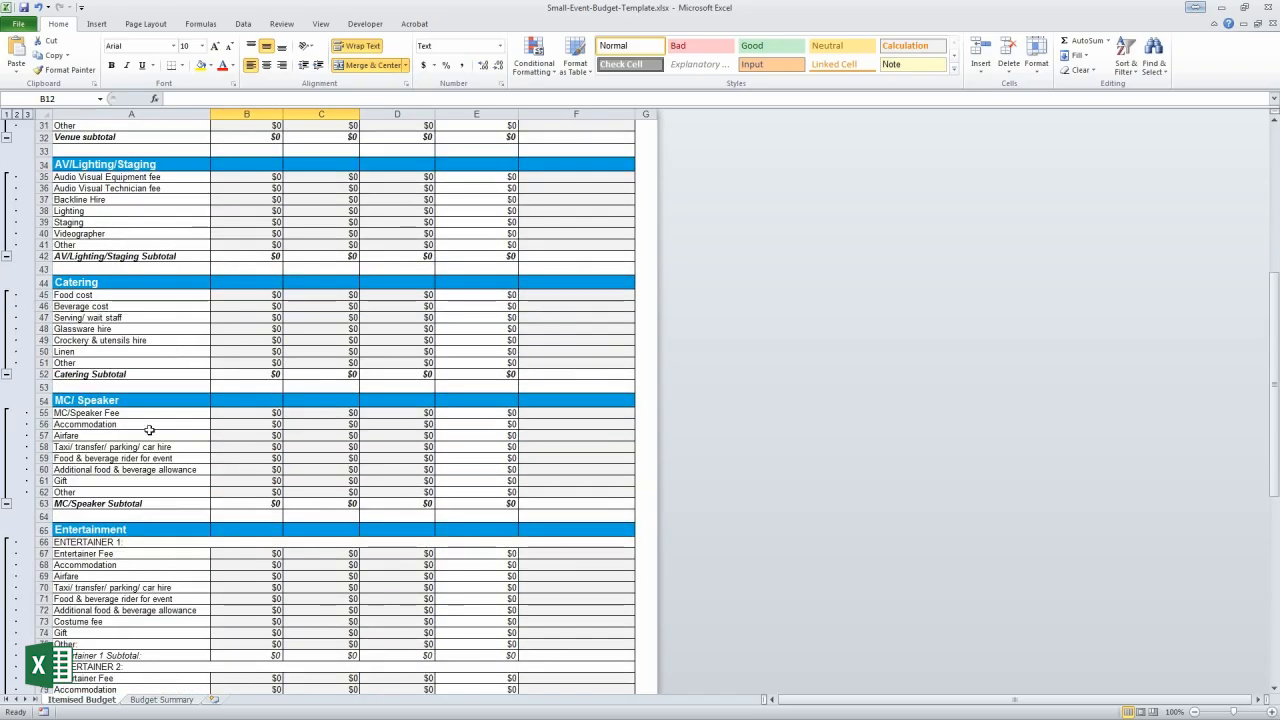
{"action": "left_click", "coordinate": [7, 503]}
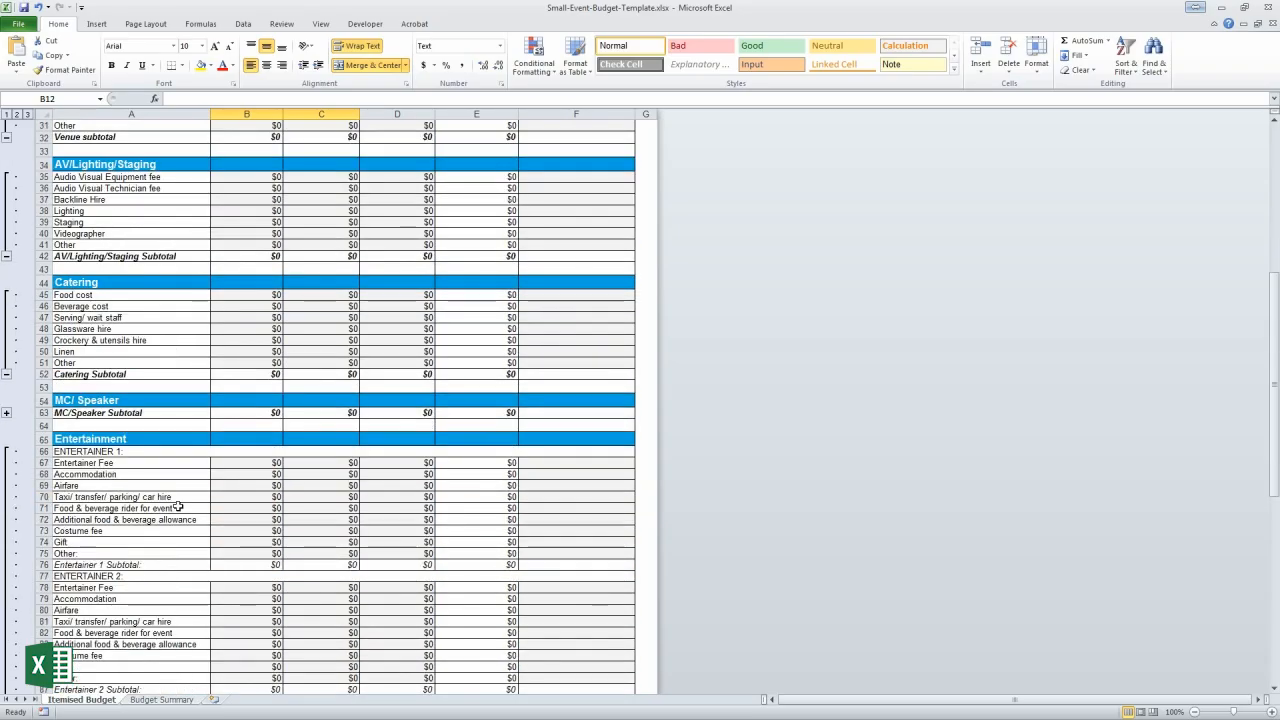
{"action": "scroll", "coordinate": [177, 506], "scroll_direction": "down", "scroll_amount": 2}
{"action": "scroll", "coordinate": [177, 506], "scroll_direction": "down", "scroll_amount": 6}
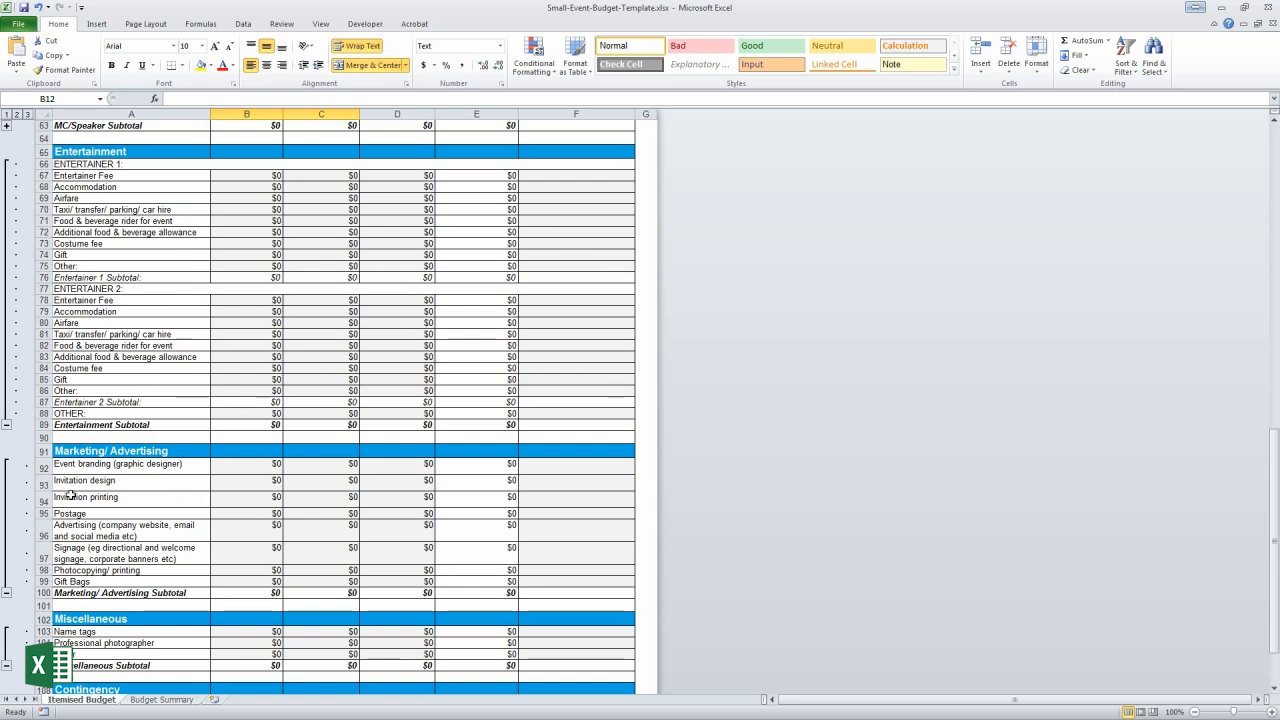
{"action": "left_click", "coordinate": [6, 593]}
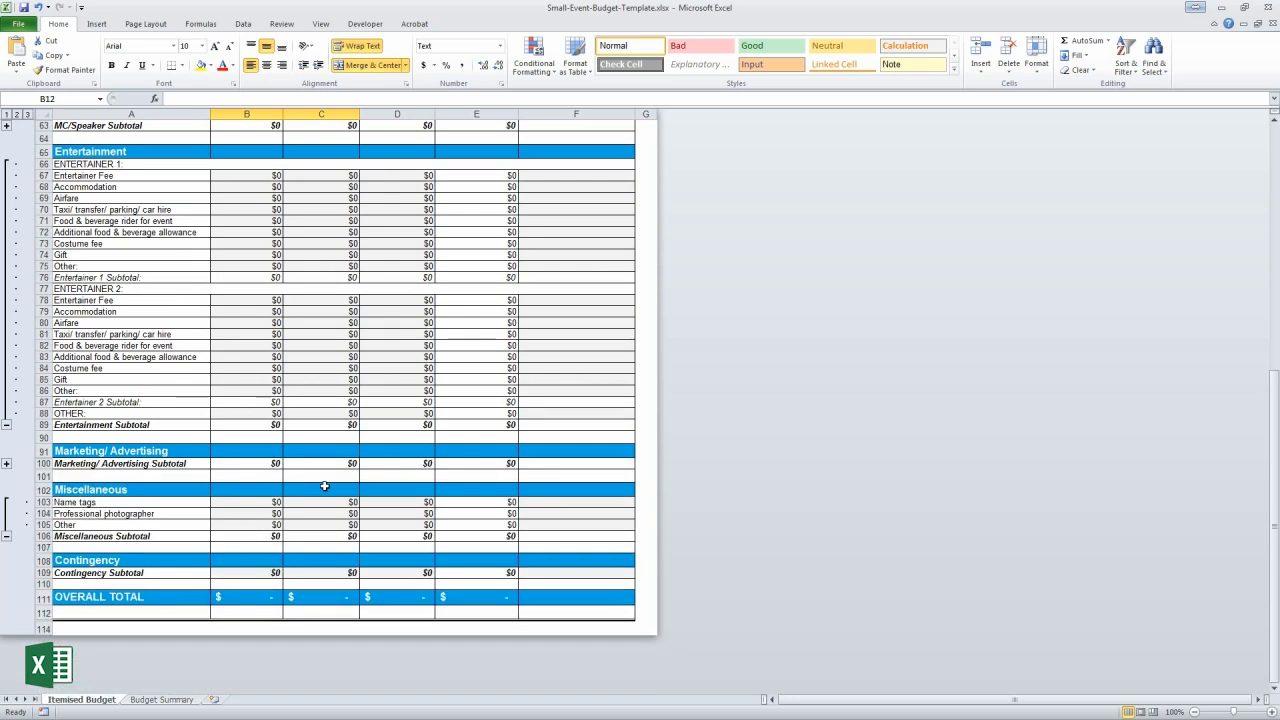
{"action": "scroll", "coordinate": [323, 486], "scroll_direction": "up", "scroll_amount": 7}
{"action": "scroll", "coordinate": [324, 486], "scroll_direction": "up", "scroll_amount": 9}
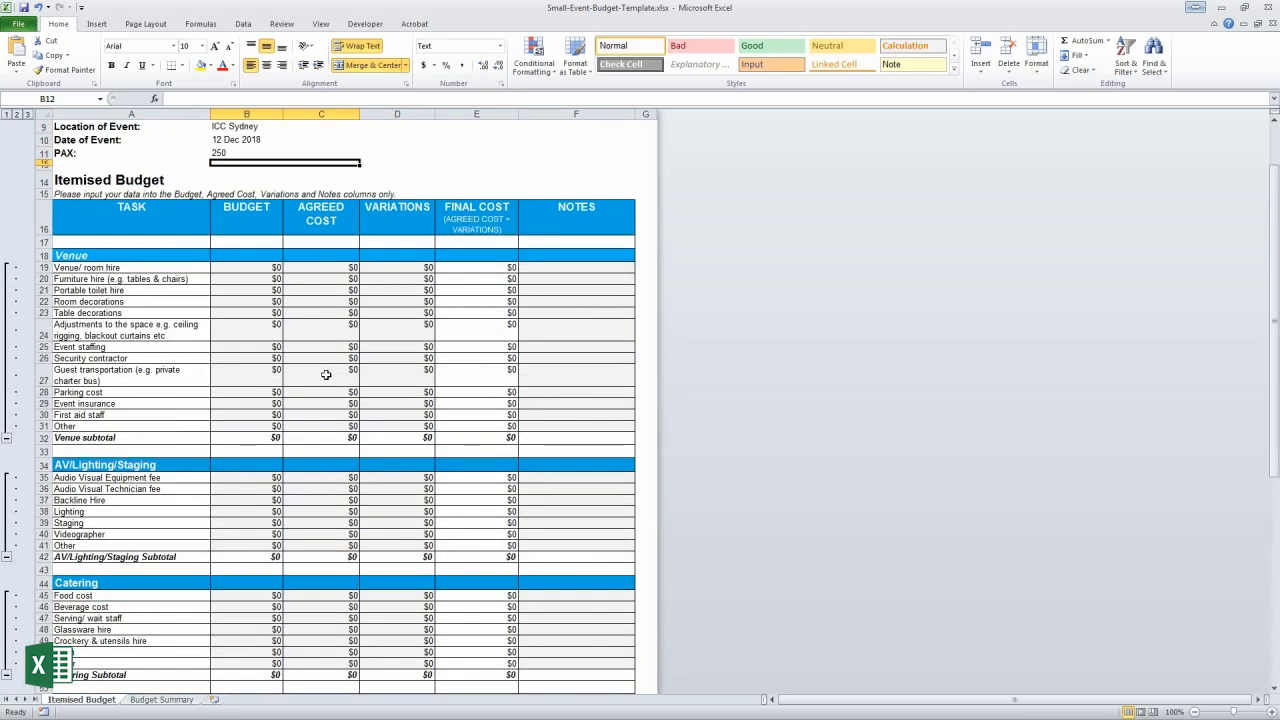
Budget $2,000 venue hire in B19, $20,000 food in B45 and $10,000 beverage in B46
{"action": "left_click", "coordinate": [246, 268]}
{"action": "type", "text": "2000"}
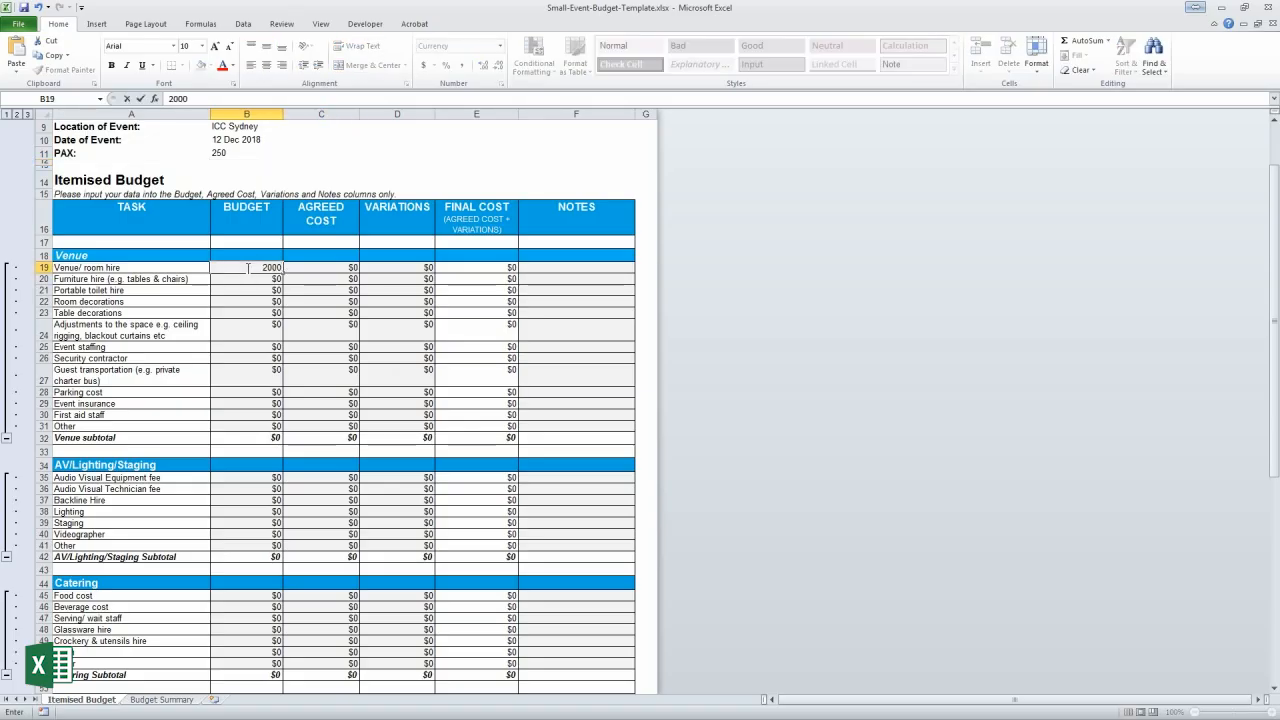
{"action": "key", "text": "Return"}
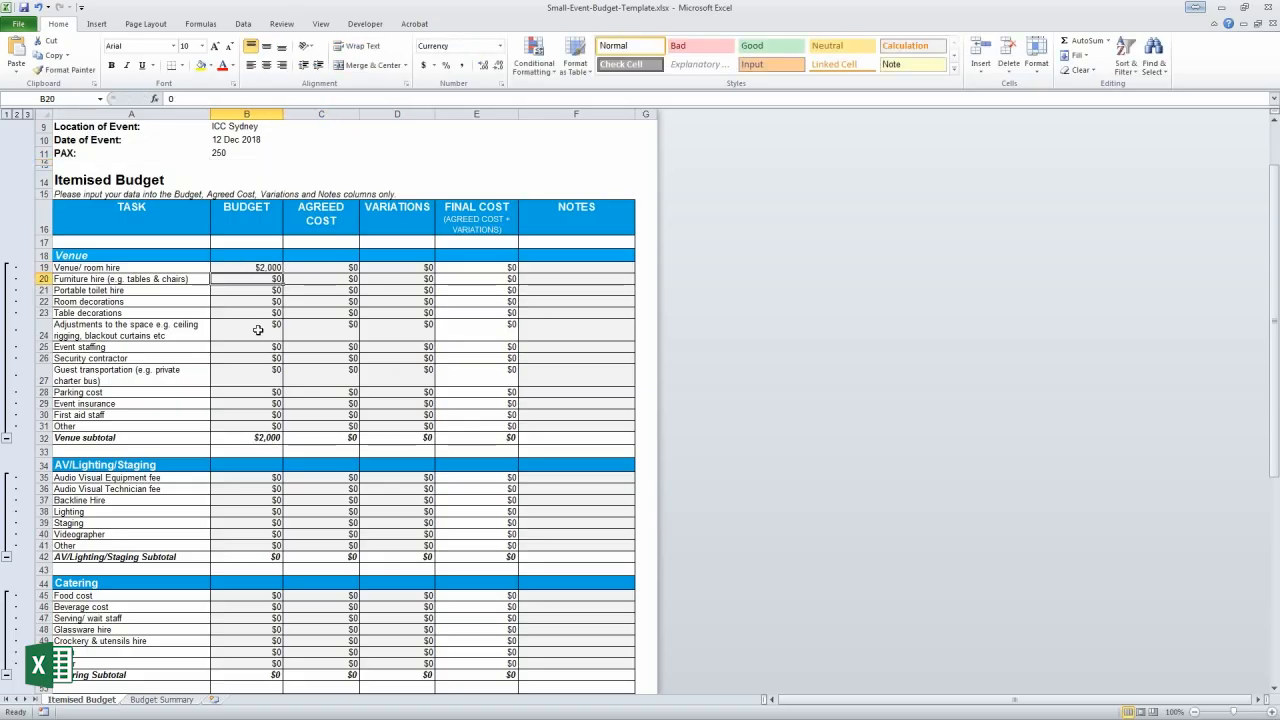
{"action": "scroll", "coordinate": [258, 330], "scroll_direction": "down", "scroll_amount": 2}
{"action": "left_click", "coordinate": [250, 527]}
{"action": "type", "text": "20000"}
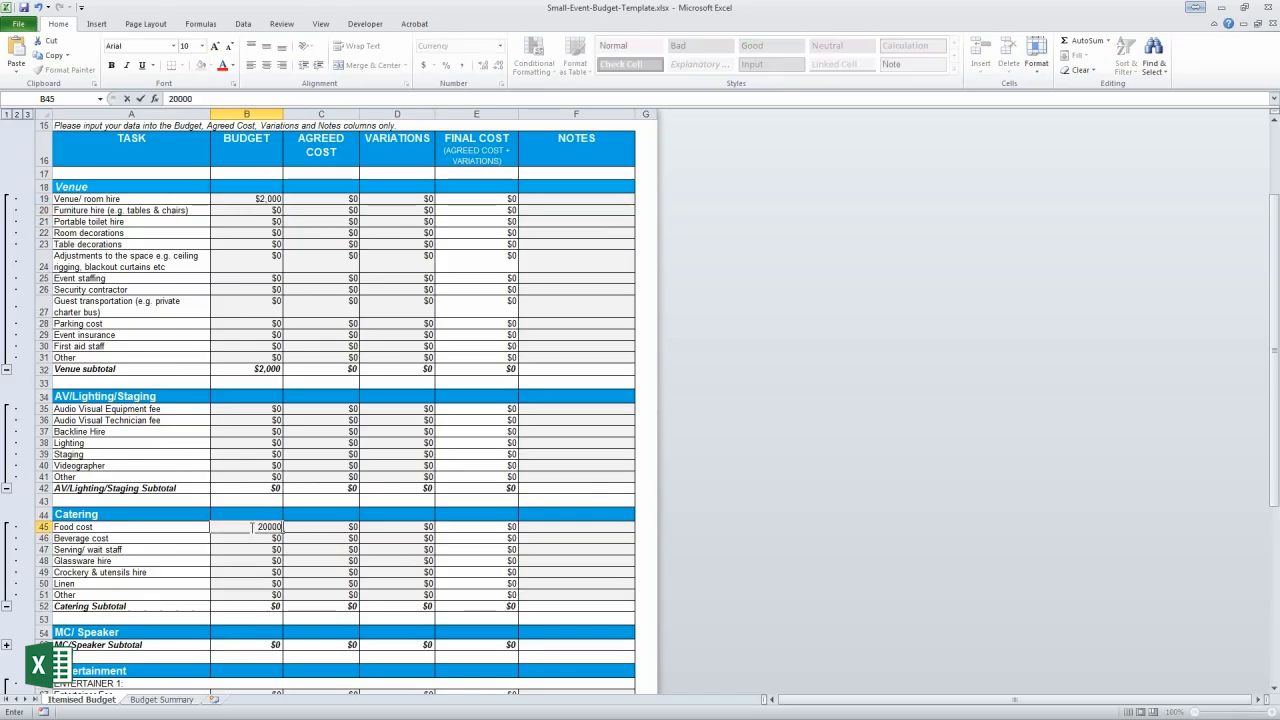
{"action": "key", "text": "Return"}
{"action": "type", "text": "10000"}
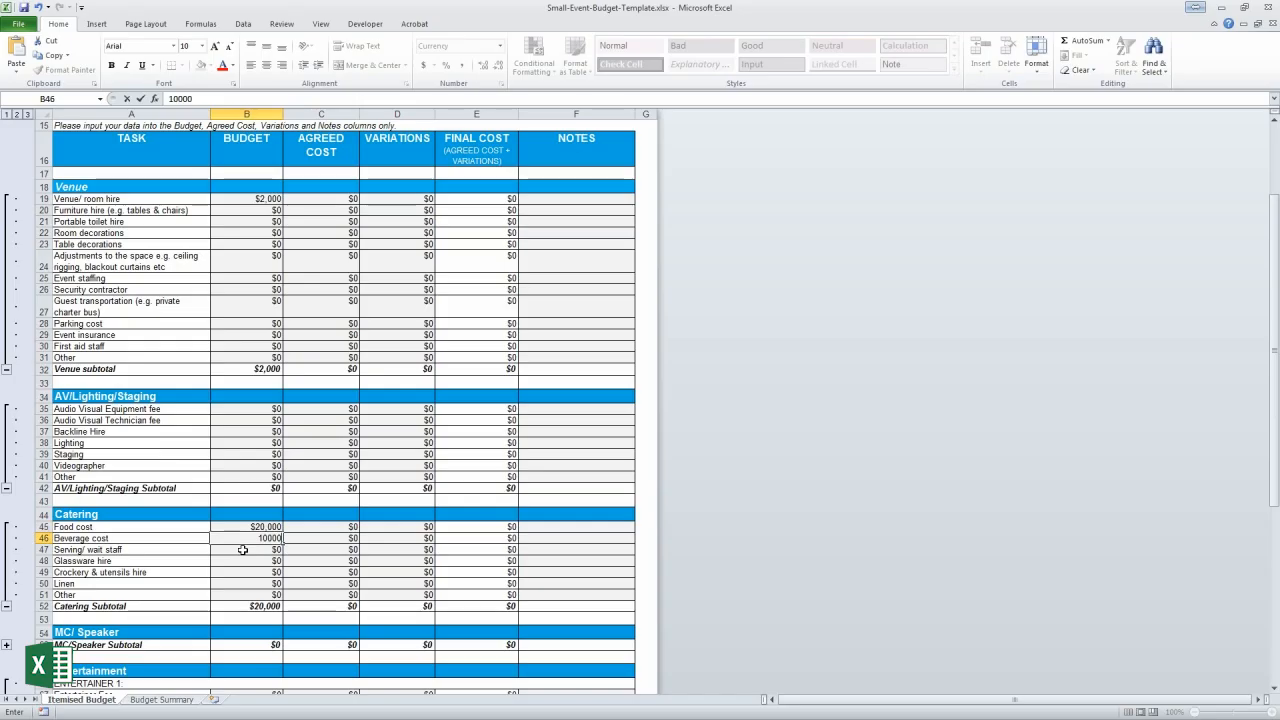
{"action": "key", "text": "Return"}
Budget $3,000 entertainer fee in B67 and $5,000 contingency in B109
{"action": "scroll", "coordinate": [243, 549], "scroll_direction": "down", "scroll_amount": 7}
{"action": "left_click", "coordinate": [262, 400]}
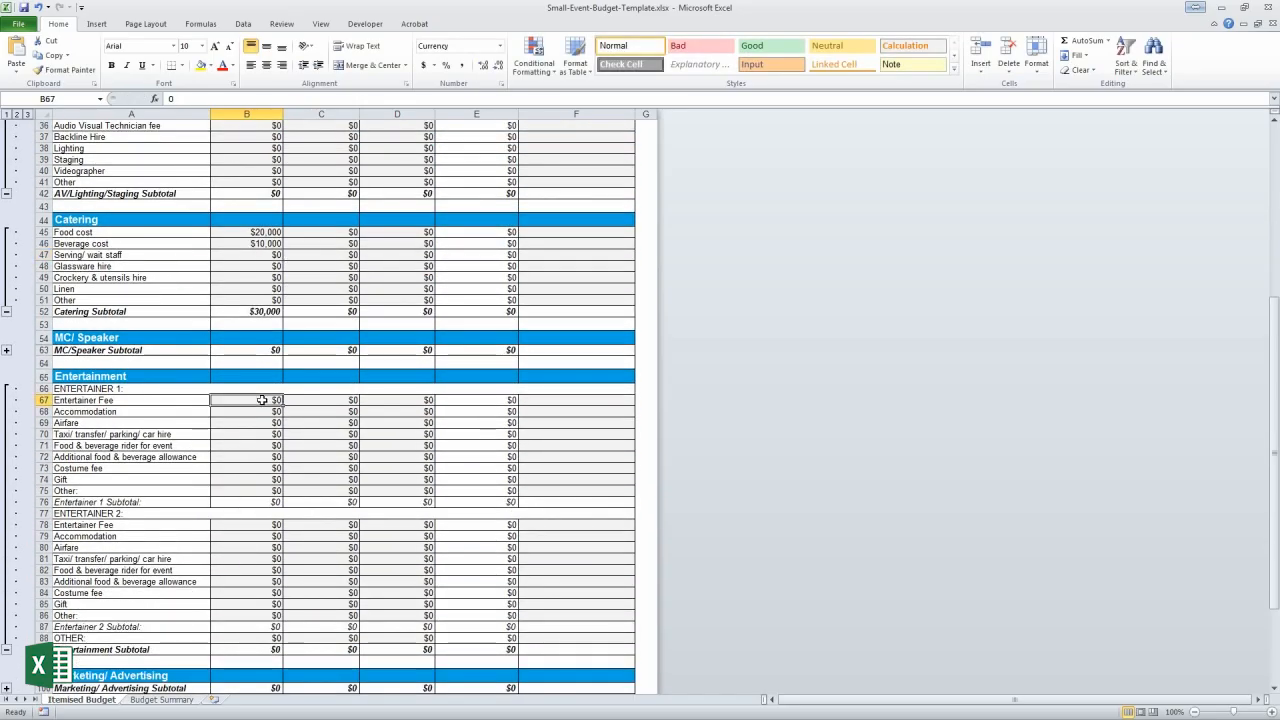
{"action": "type", "text": "3,0"}
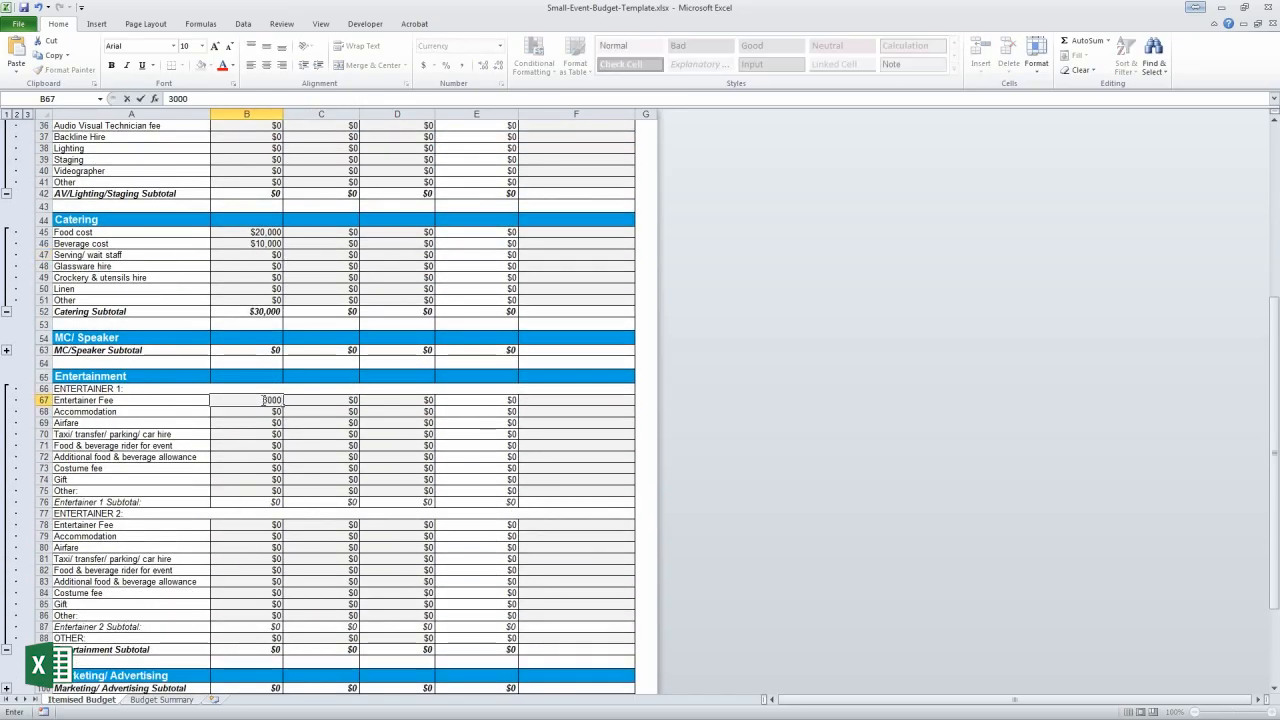
{"action": "type", "text": "00"}
{"action": "key", "text": "Return"}
{"action": "scroll", "coordinate": [262, 400], "scroll_direction": "down", "scroll_amount": 7}
{"action": "left_click", "coordinate": [240, 575]}
{"action": "type", "text": "5"}
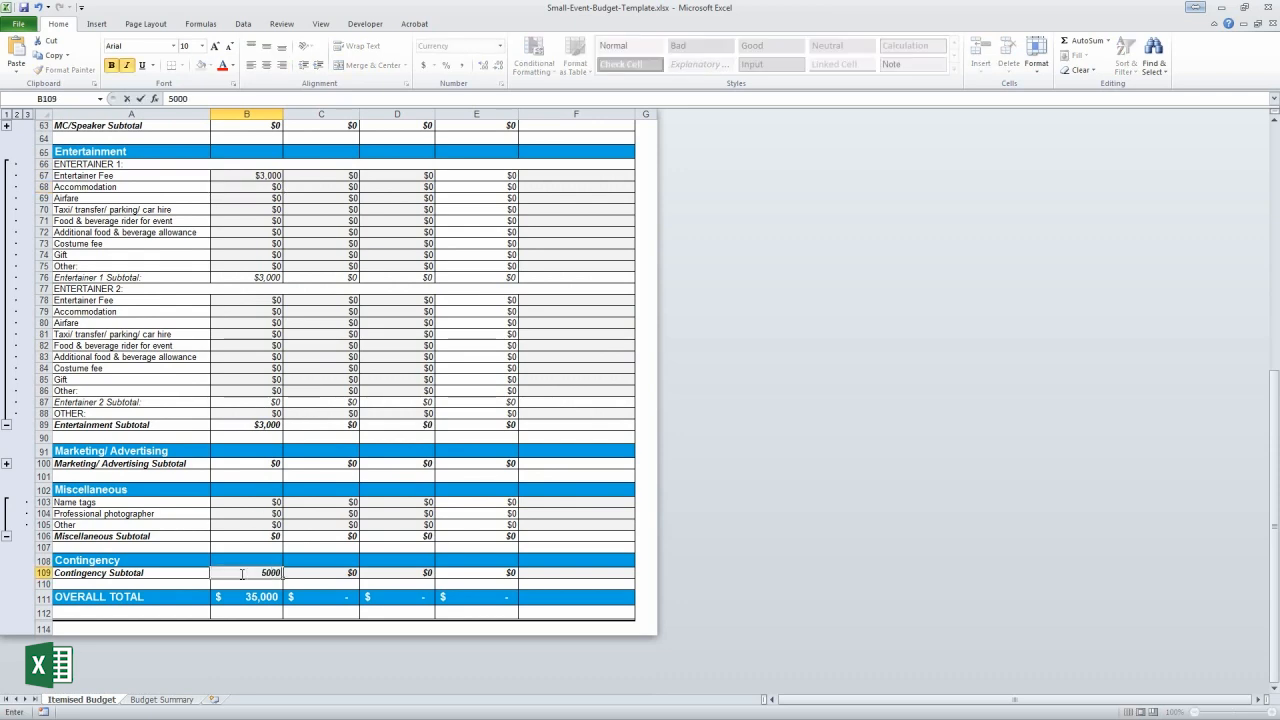
{"action": "type", "text": "000"}
{"action": "key", "text": "Return"}
{"action": "scroll", "coordinate": [354, 600], "scroll_direction": "up", "scroll_amount": 9}
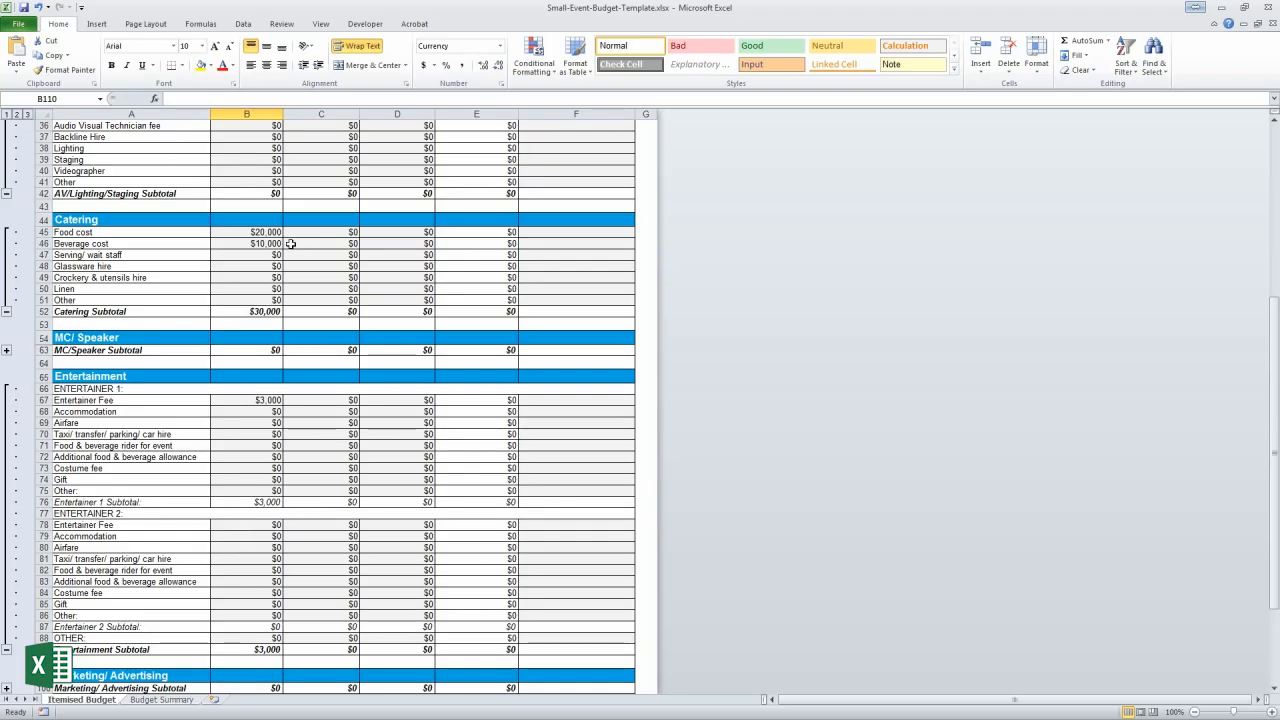
{"action": "scroll", "coordinate": [310, 271], "scroll_direction": "up", "scroll_amount": 6}
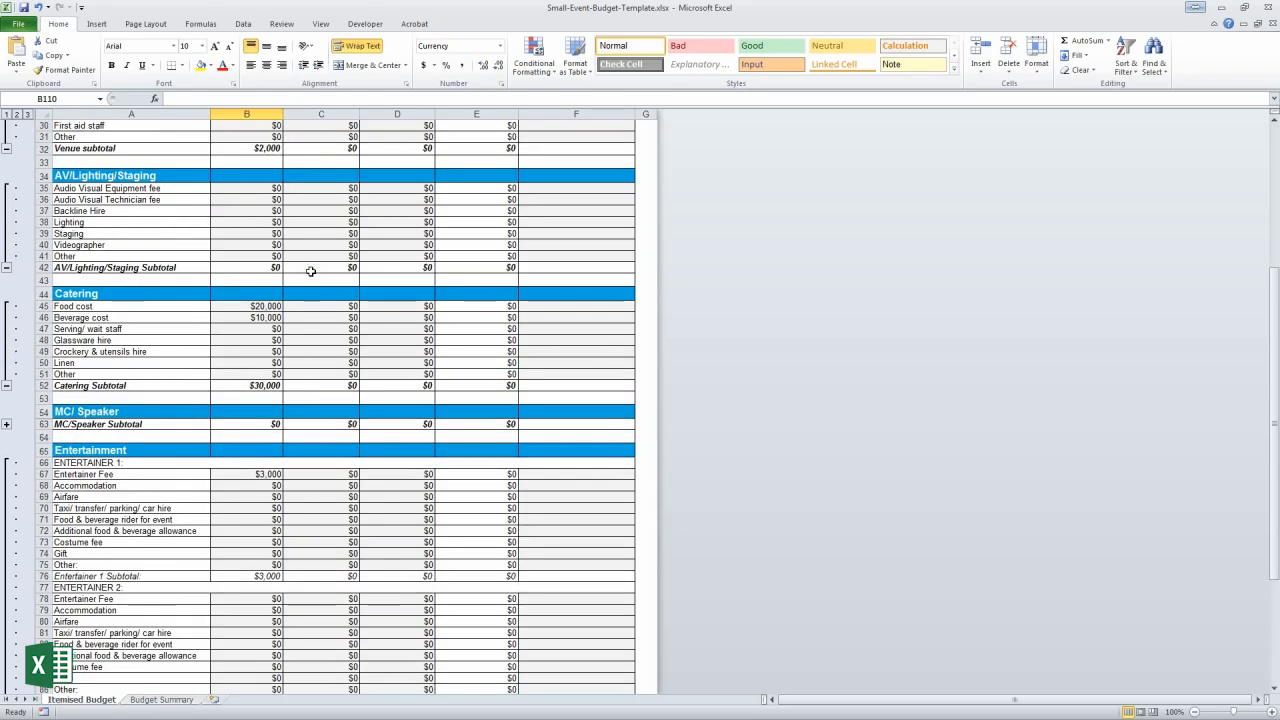
{"action": "scroll", "coordinate": [310, 271], "scroll_direction": "up", "scroll_amount": 1}
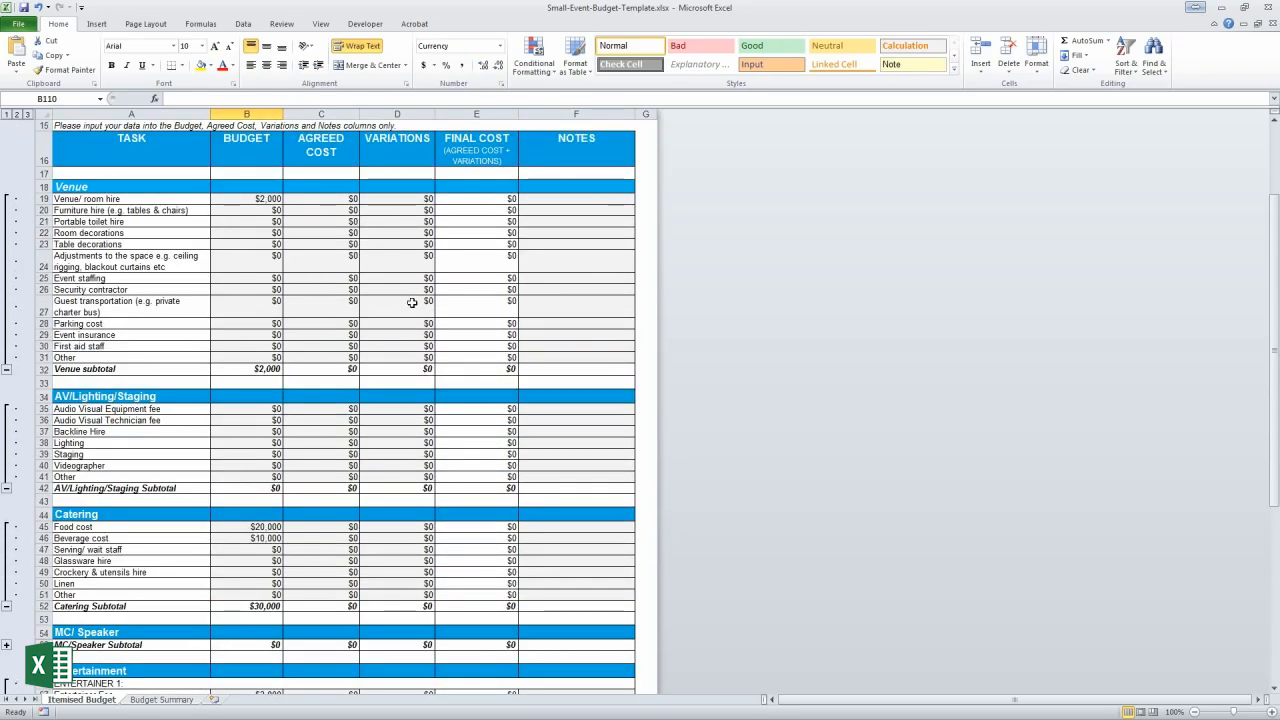
Enter agreed costs of $2,500 venue hire, $22,000 food and $10,000 beverage in column C
{"action": "left_click", "coordinate": [312, 200]}
{"action": "type", "text": "2500"}
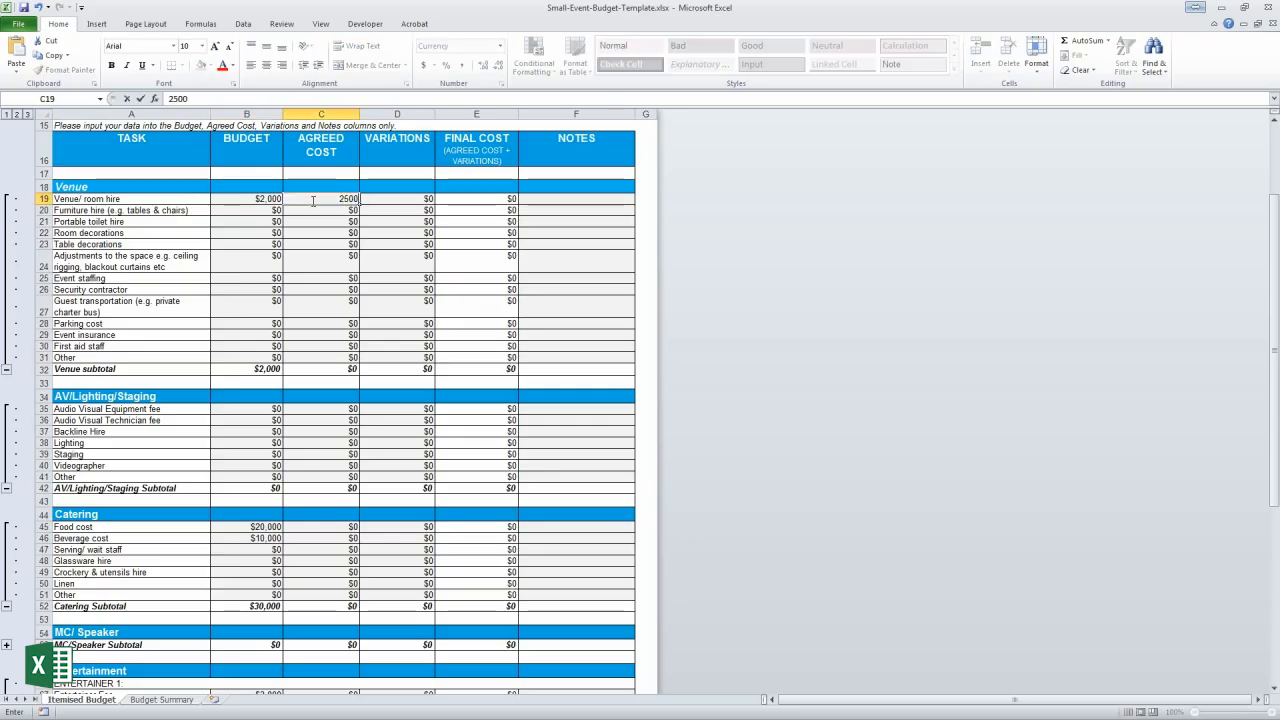
{"action": "key", "text": "Return"}
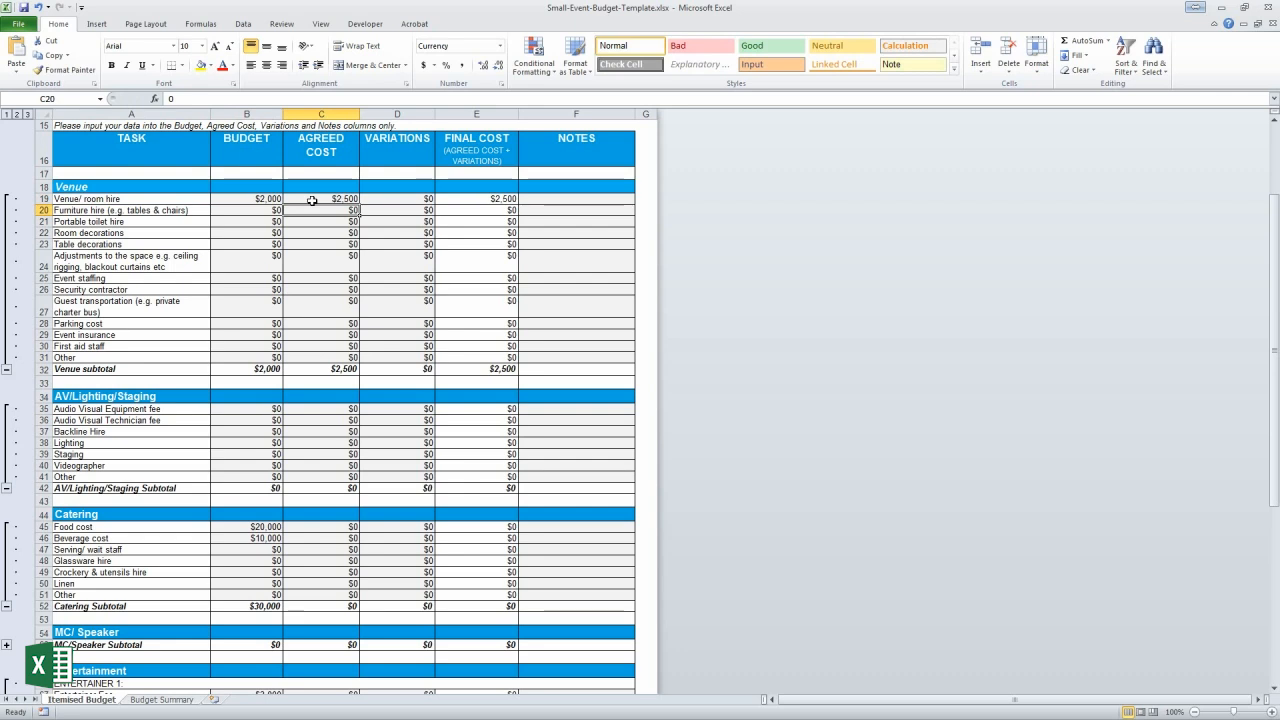
{"action": "scroll", "coordinate": [328, 262], "scroll_direction": "down", "scroll_amount": 3}
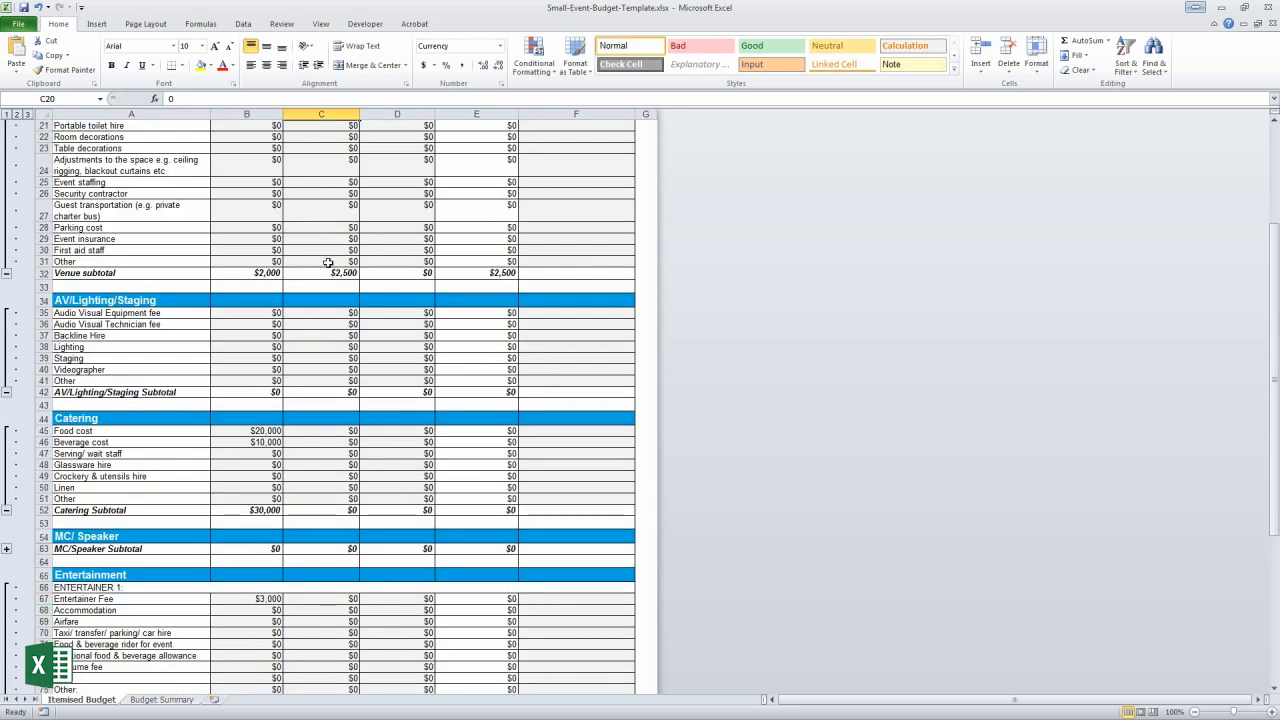
{"action": "left_click", "coordinate": [329, 397]}
{"action": "type", "text": "2"}
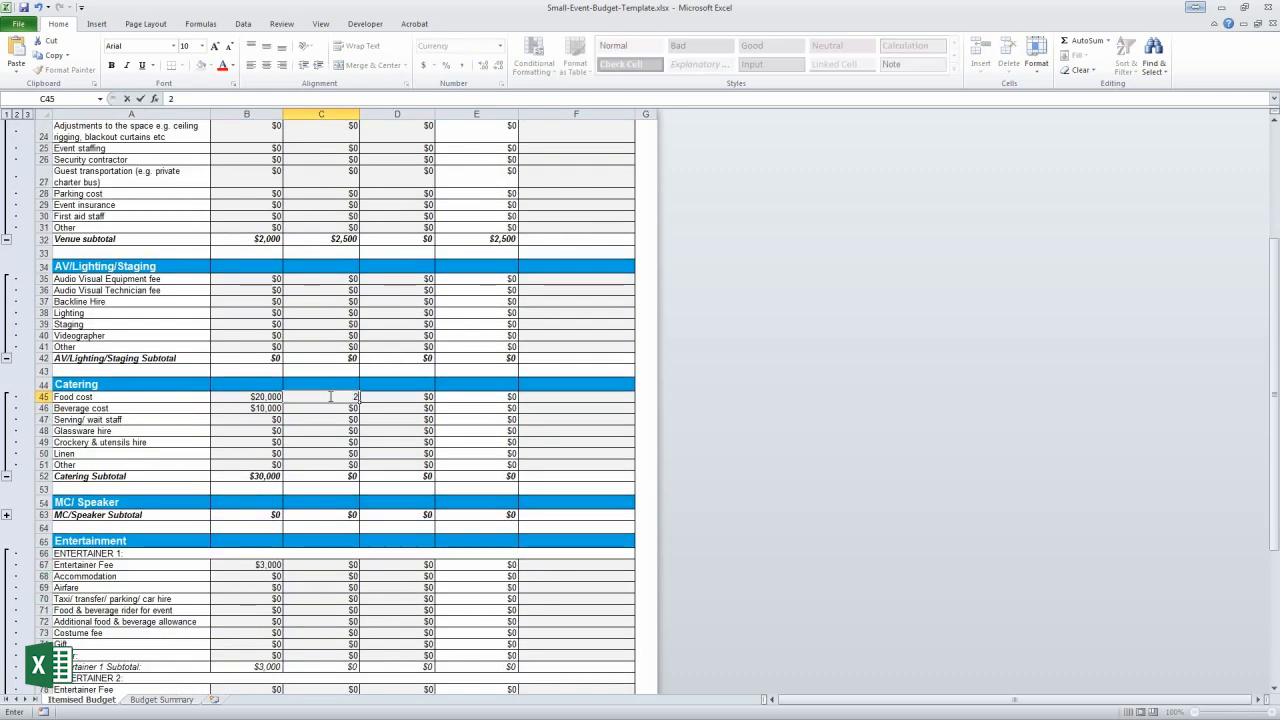
{"action": "type", "text": "2000"}
{"action": "key", "text": "Return"}
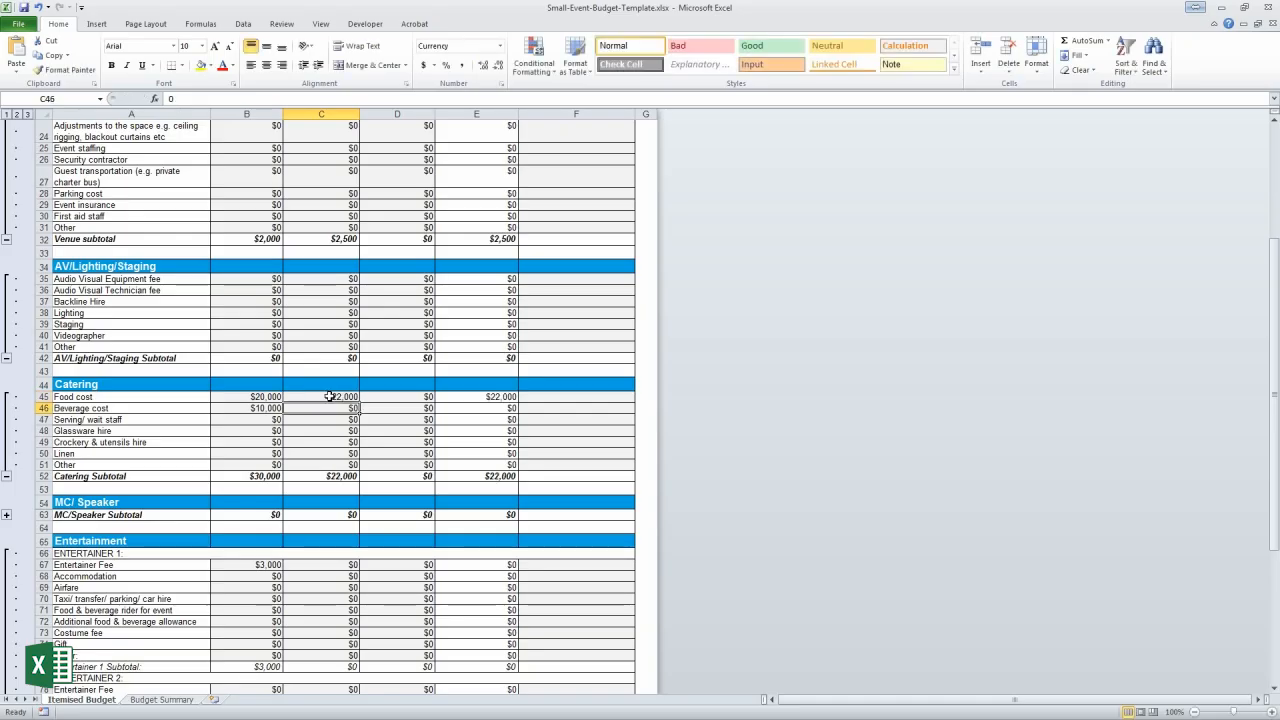
{"action": "type", "text": "10000"}
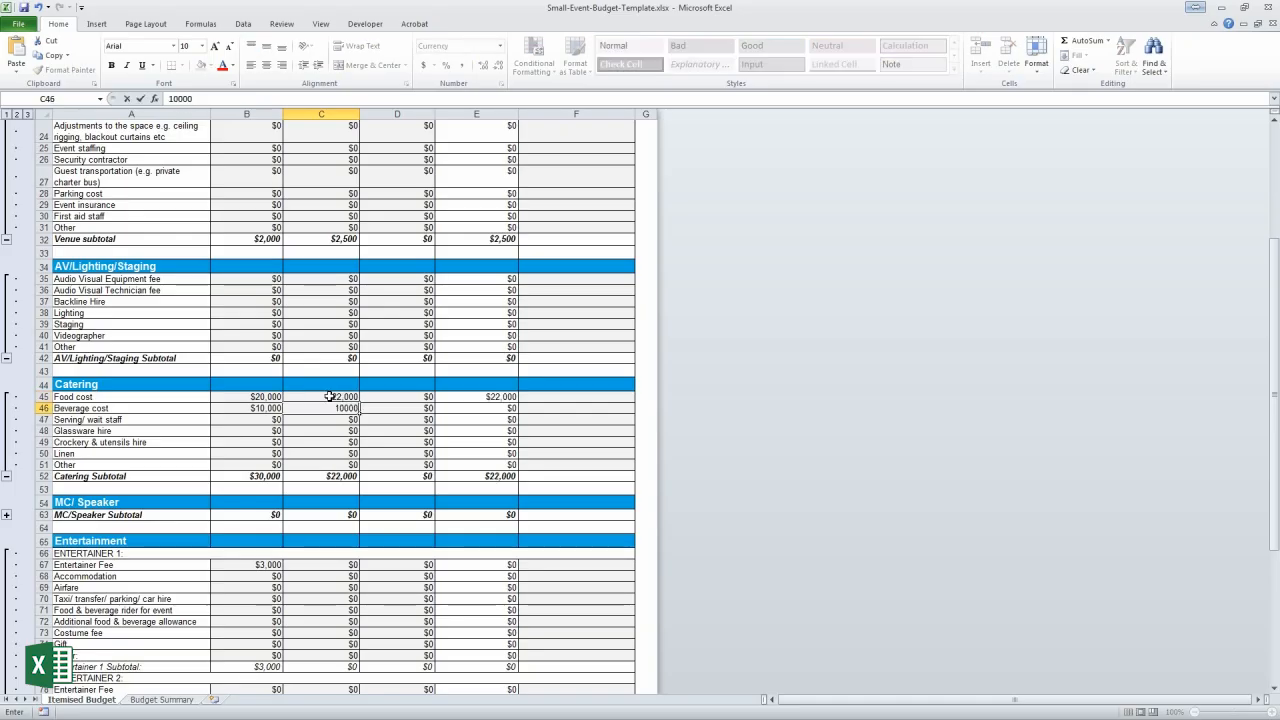
{"action": "key", "text": "Return"}
Enter a $2,500 agreed entertainer fee in C67
{"action": "scroll", "coordinate": [330, 418], "scroll_direction": "down", "scroll_amount": 2}
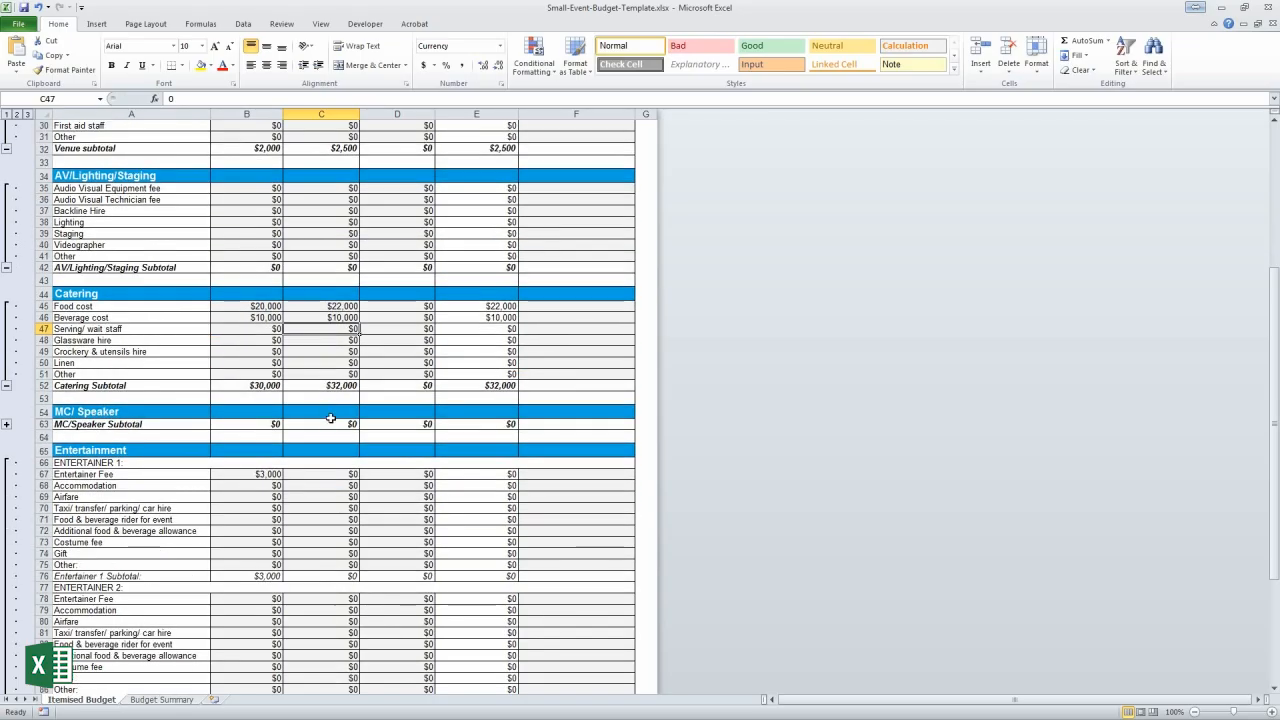
{"action": "left_click", "coordinate": [330, 474]}
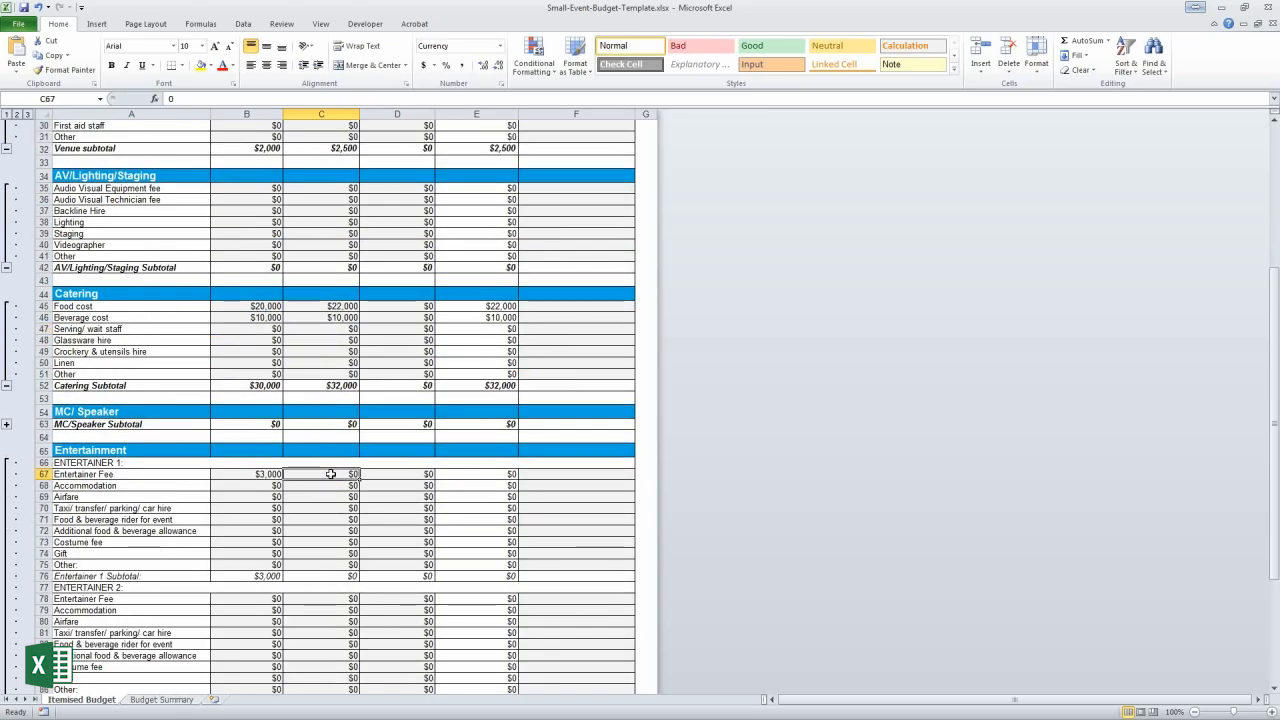
{"action": "type", "text": "2,5"}
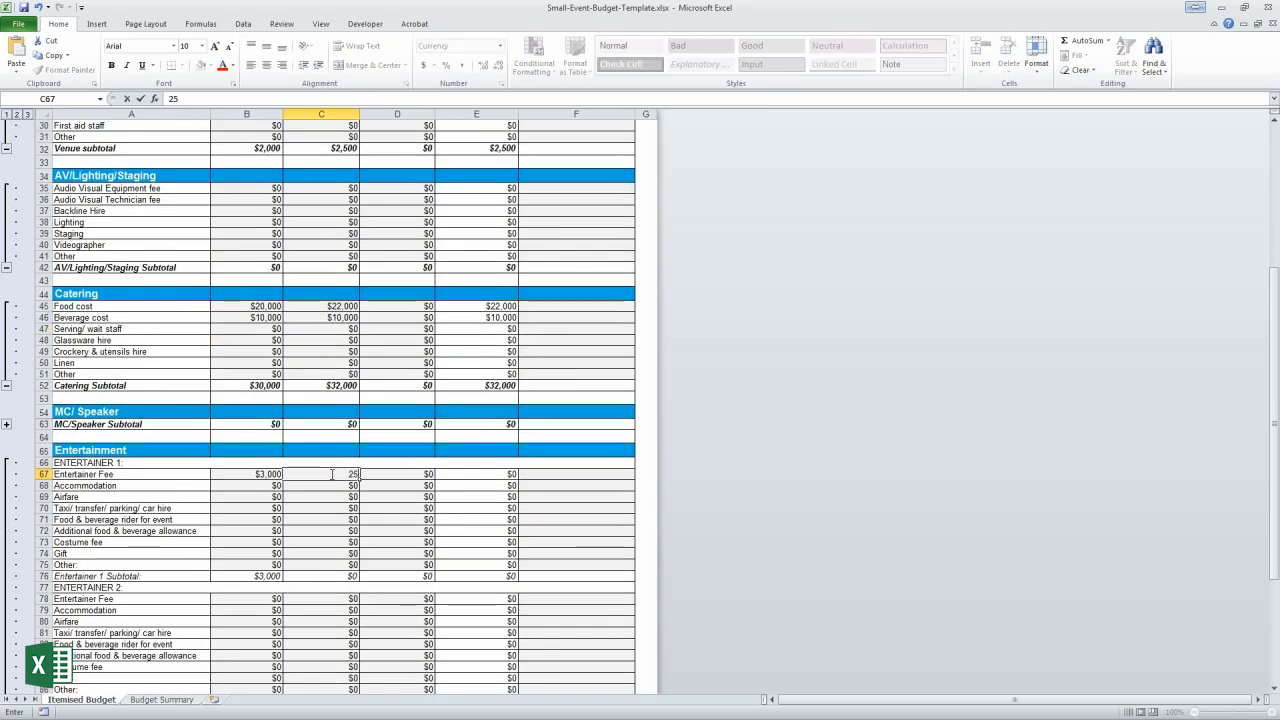
{"action": "type", "text": "00"}
{"action": "key", "text": "Return"}
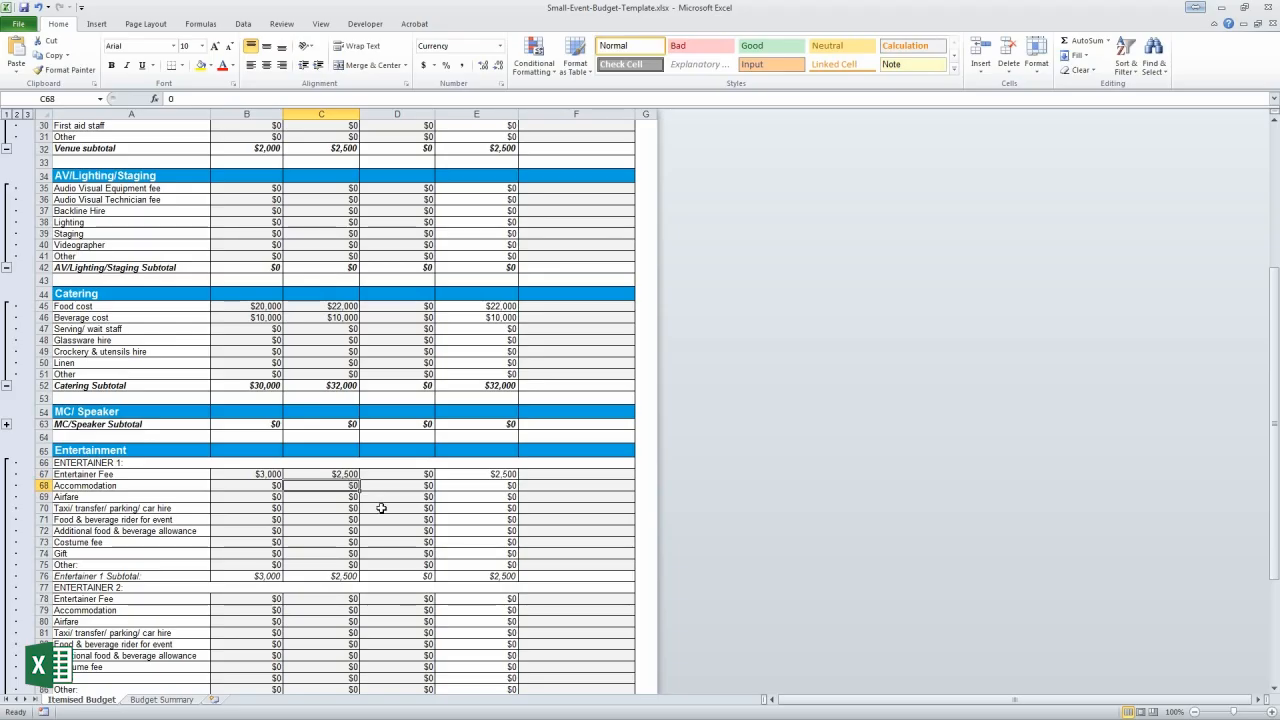
{"action": "scroll", "coordinate": [381, 508], "scroll_direction": "down", "scroll_amount": 3}
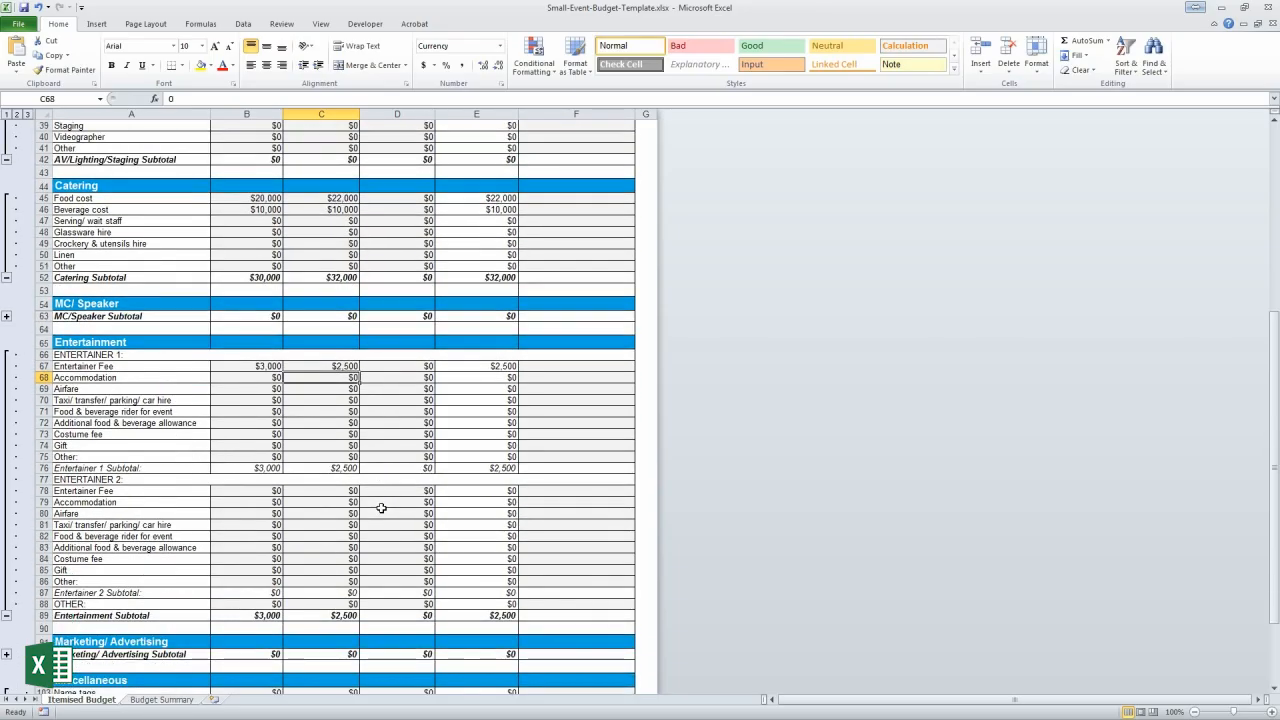
{"action": "scroll", "coordinate": [381, 508], "scroll_direction": "up", "scroll_amount": 4}
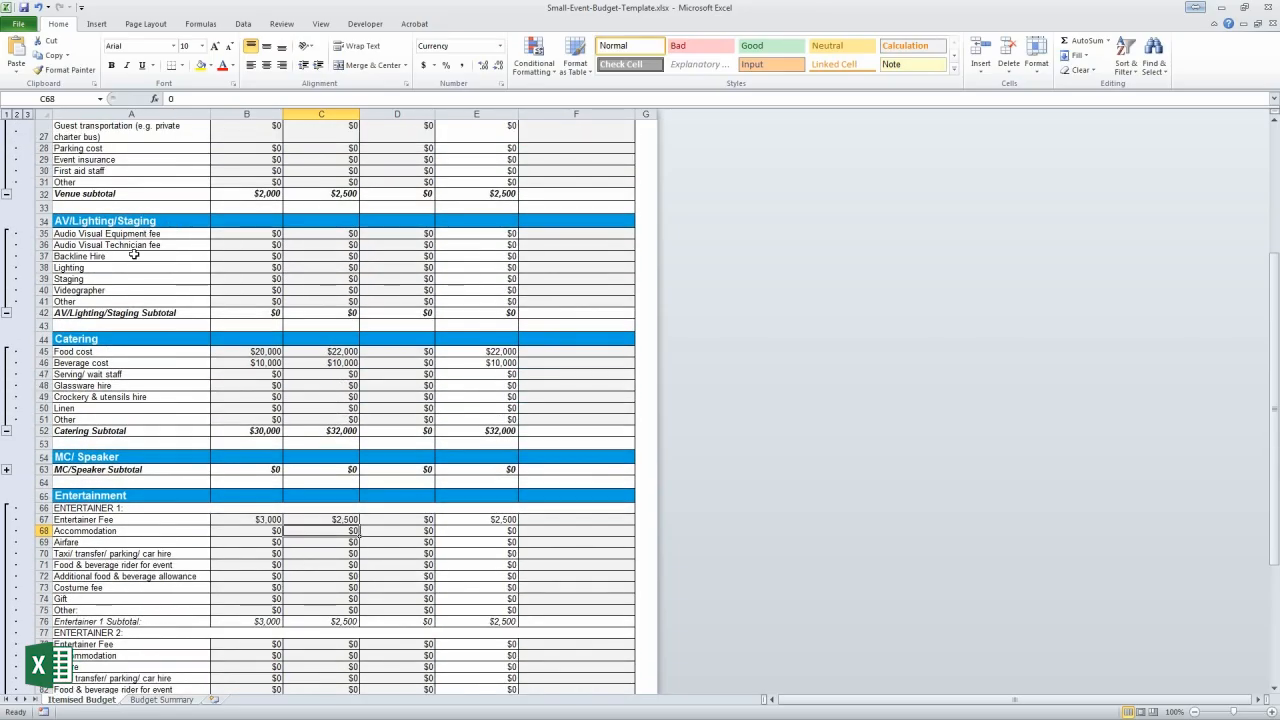
Collapse the AV/Lighting/Staging rows and review the venue and catering budget and agreed figures
{"action": "left_click", "coordinate": [7, 314]}
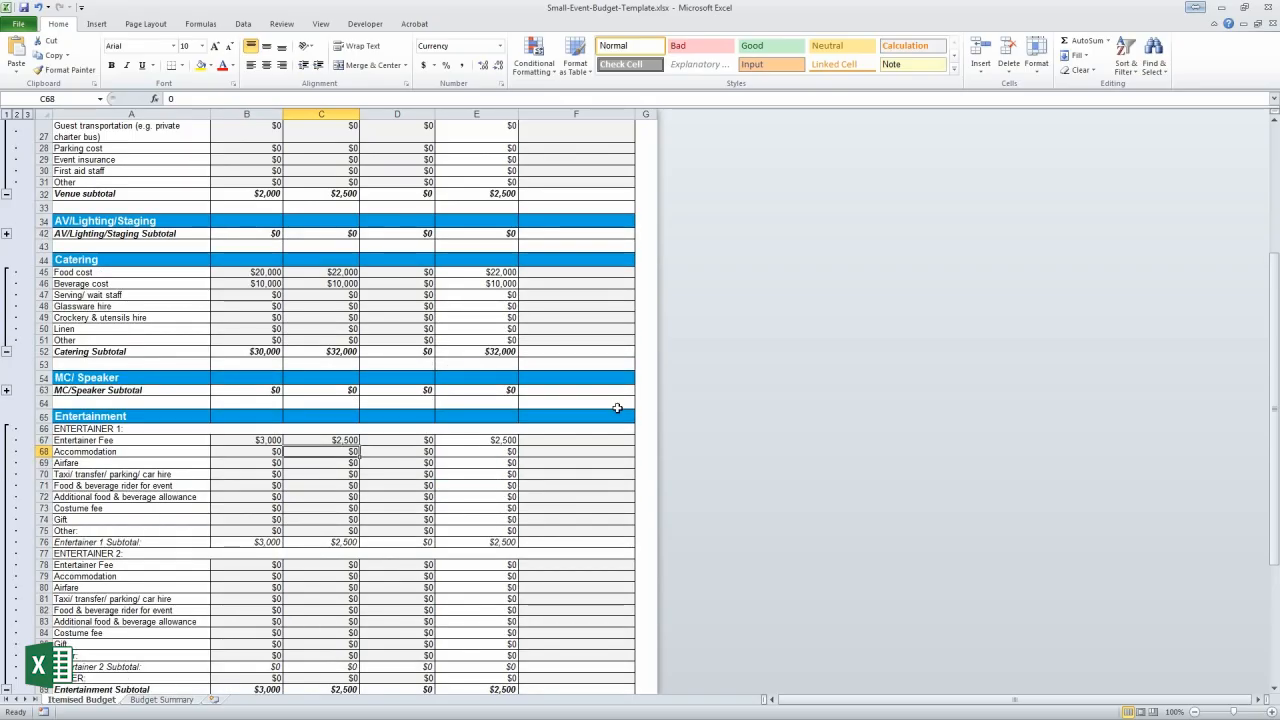
{"action": "scroll", "coordinate": [572, 402], "scroll_direction": "down", "scroll_amount": 7}
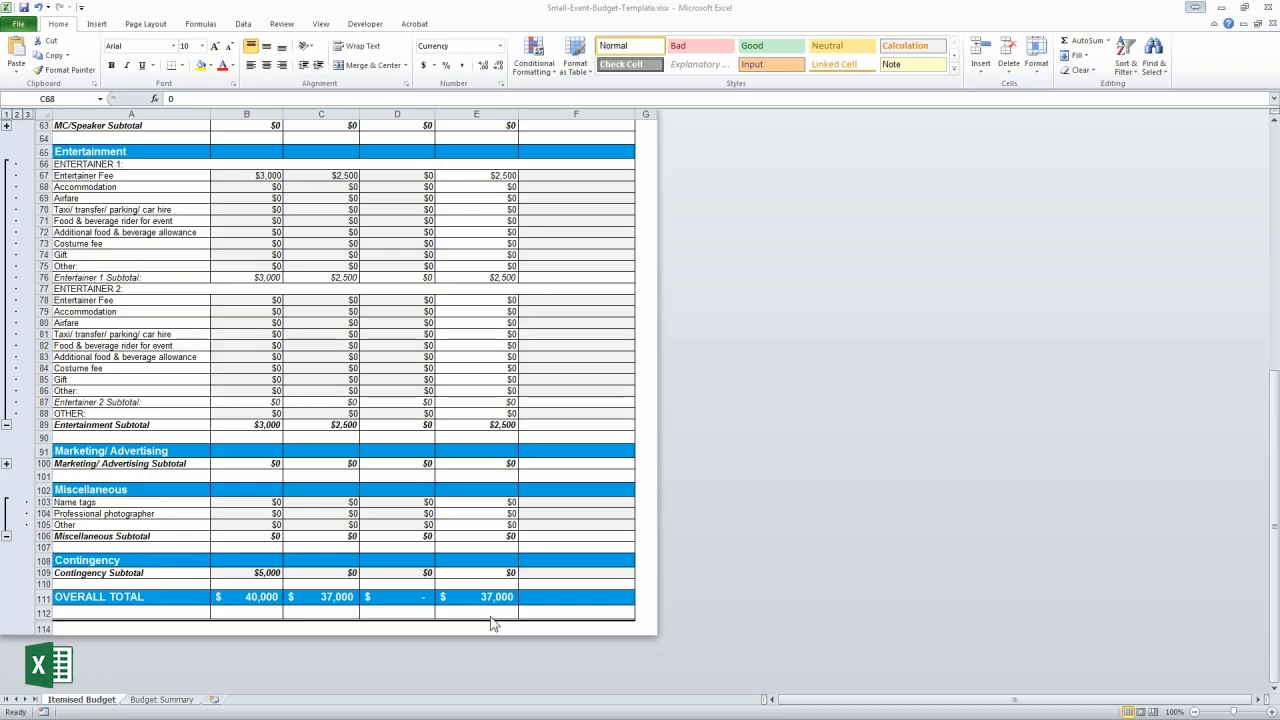
{"action": "scroll", "coordinate": [491, 624], "scroll_direction": "up", "scroll_amount": 12}
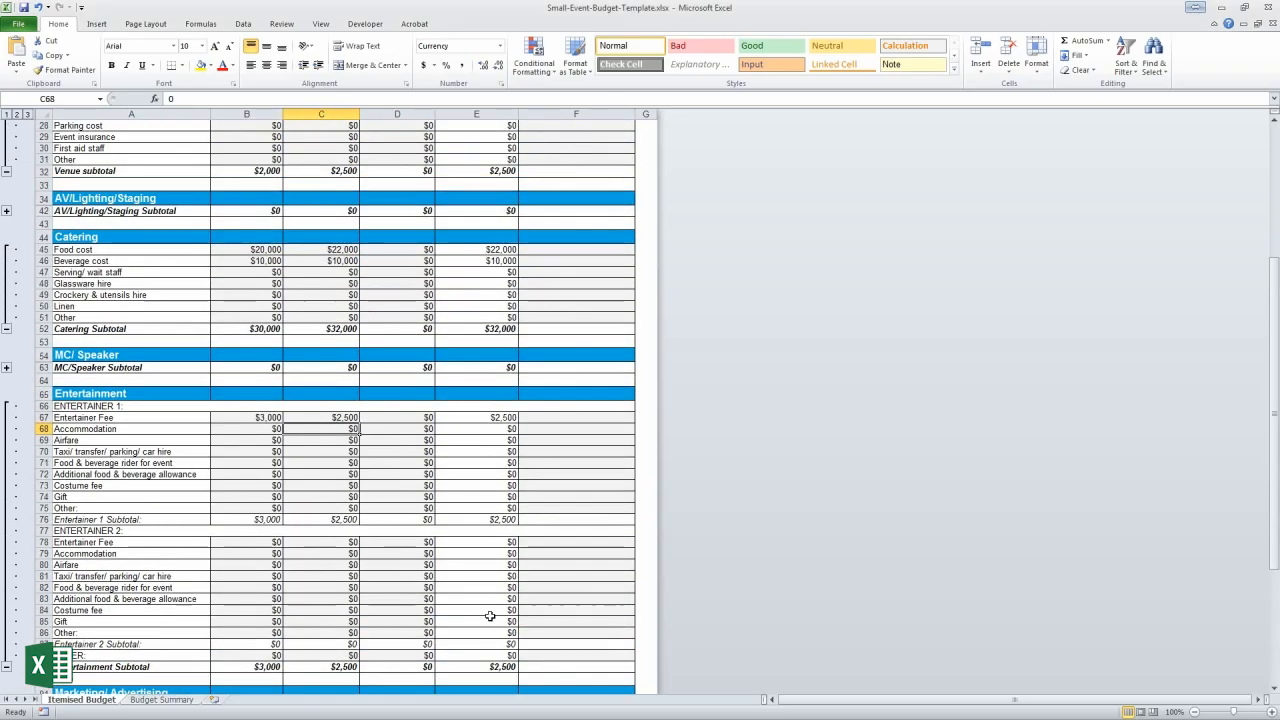
{"action": "scroll", "coordinate": [490, 616], "scroll_direction": "up", "scroll_amount": 5}
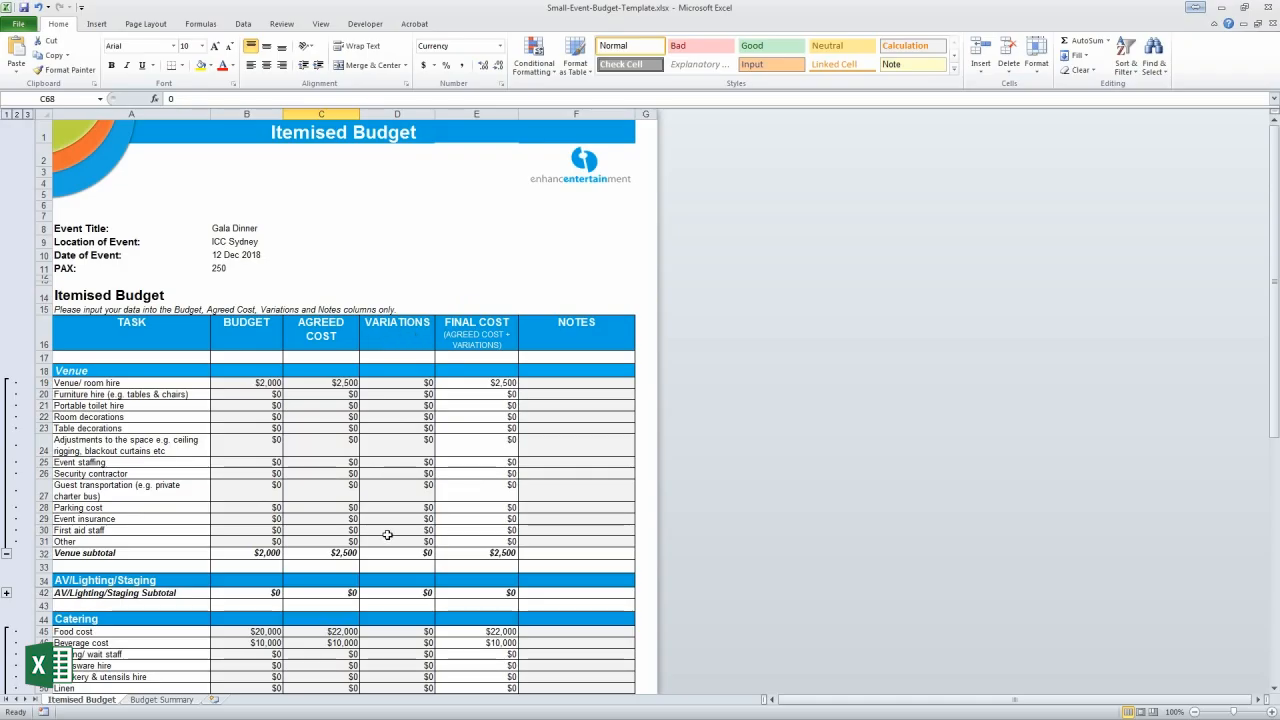
{"action": "scroll", "coordinate": [387, 535], "scroll_direction": "down", "scroll_amount": 1}
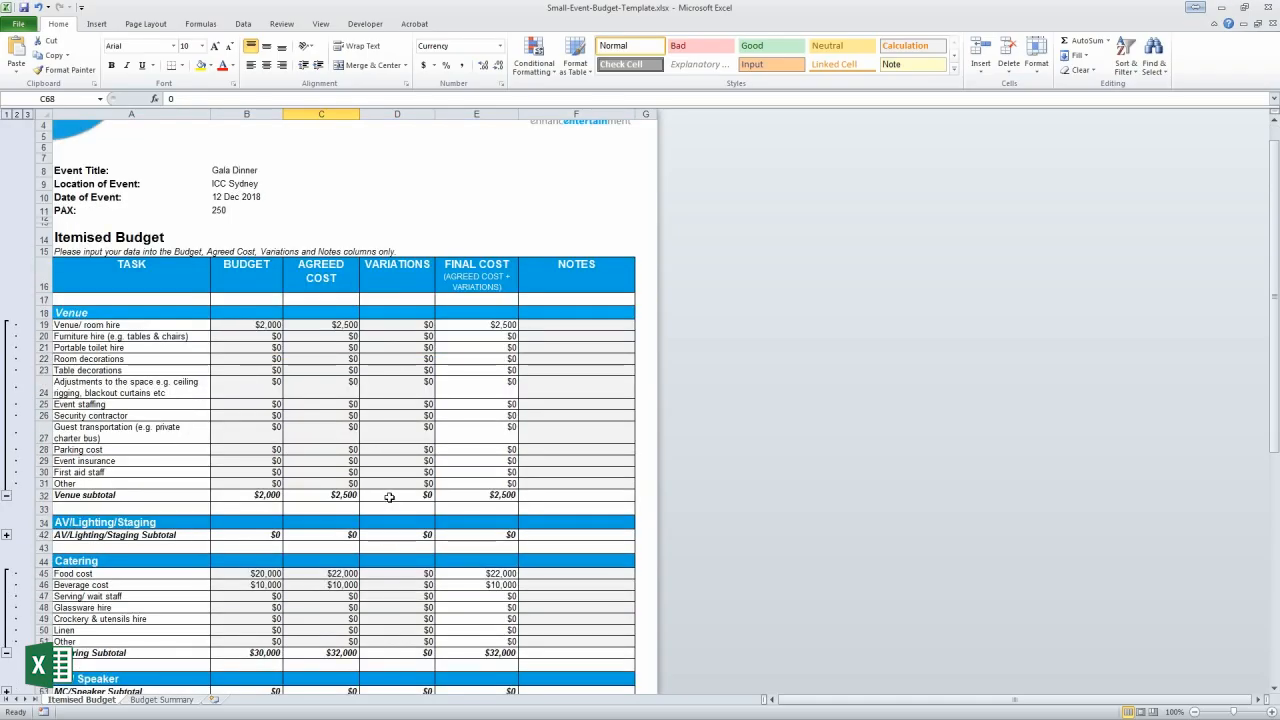
Record variations of $500 for Room decorations in D22 and $2,500 for Professional photographer in D104
{"action": "left_click", "coordinate": [389, 358]}
{"action": "type", "text": "500"}
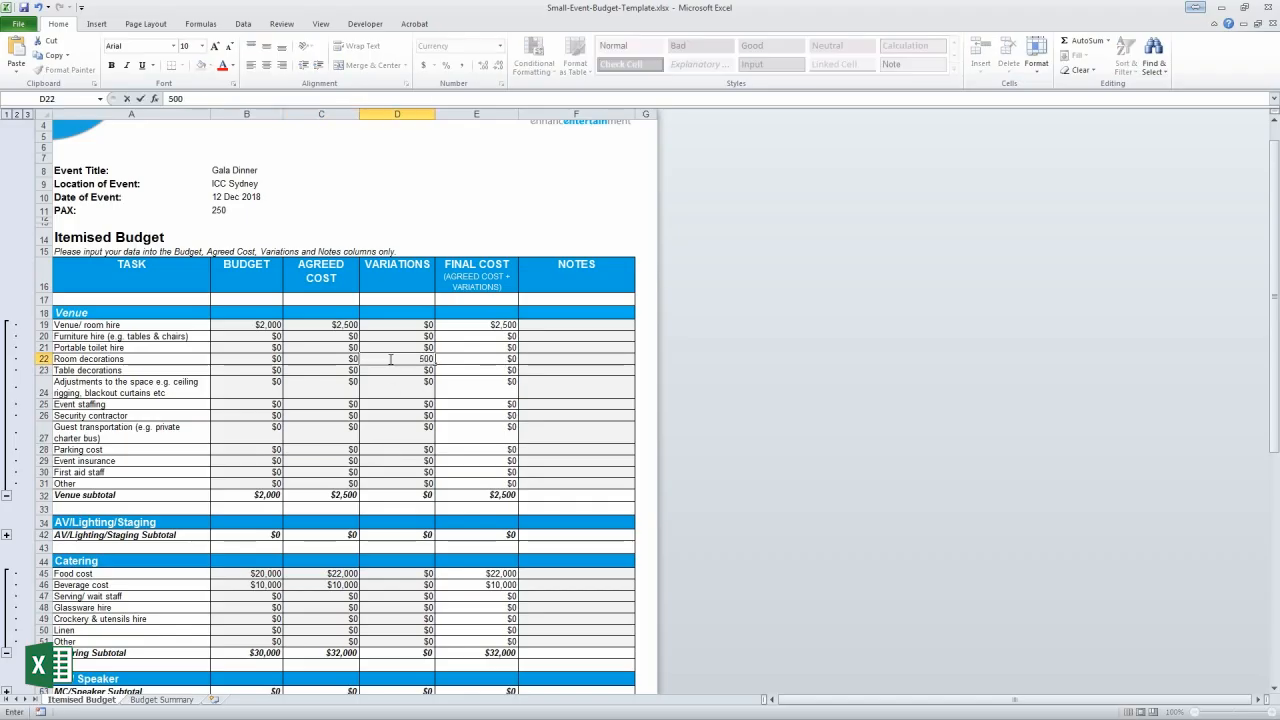
{"action": "key", "text": "Return"}
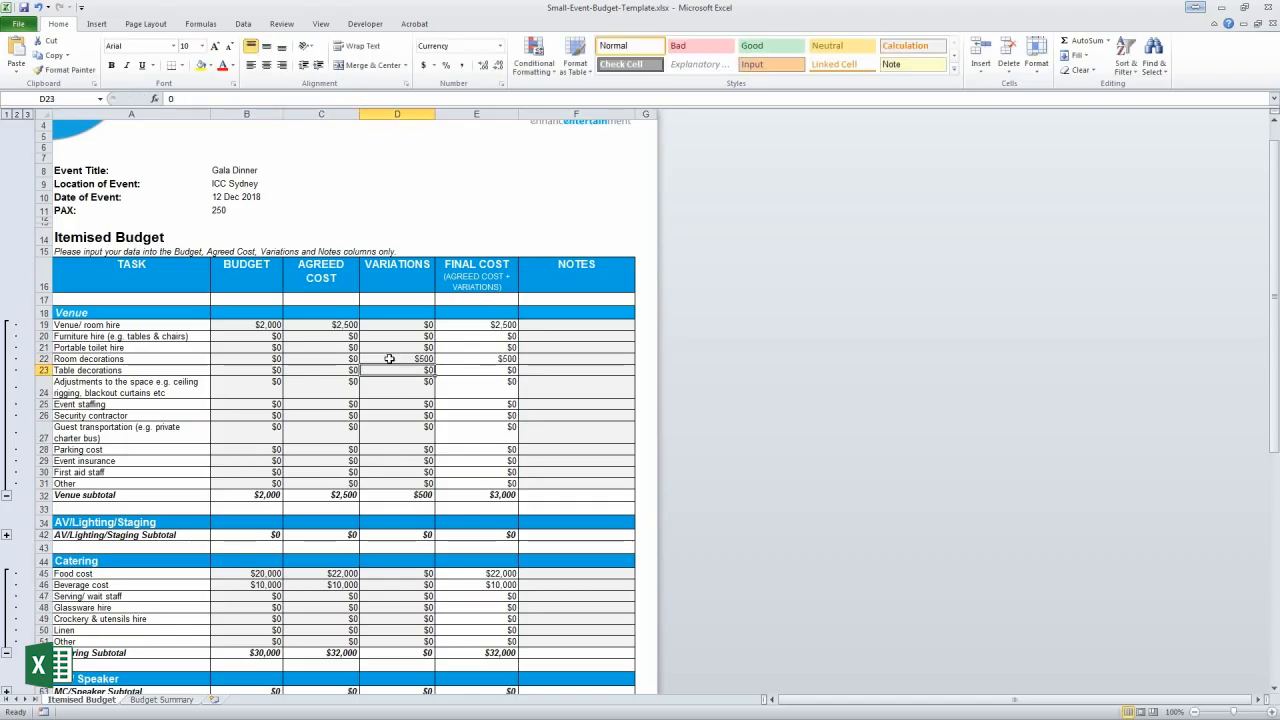
{"action": "scroll", "coordinate": [389, 358], "scroll_direction": "down", "scroll_amount": 14}
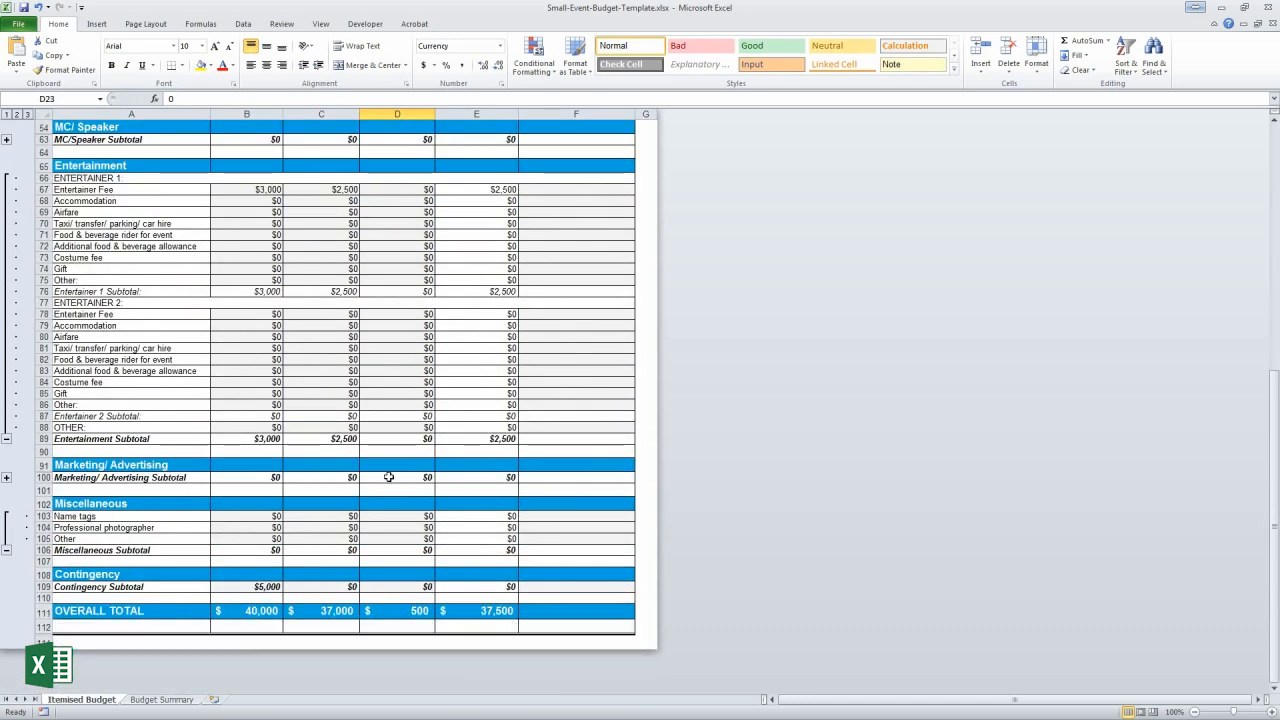
{"action": "left_click", "coordinate": [397, 528]}
{"action": "type", "text": "250"}
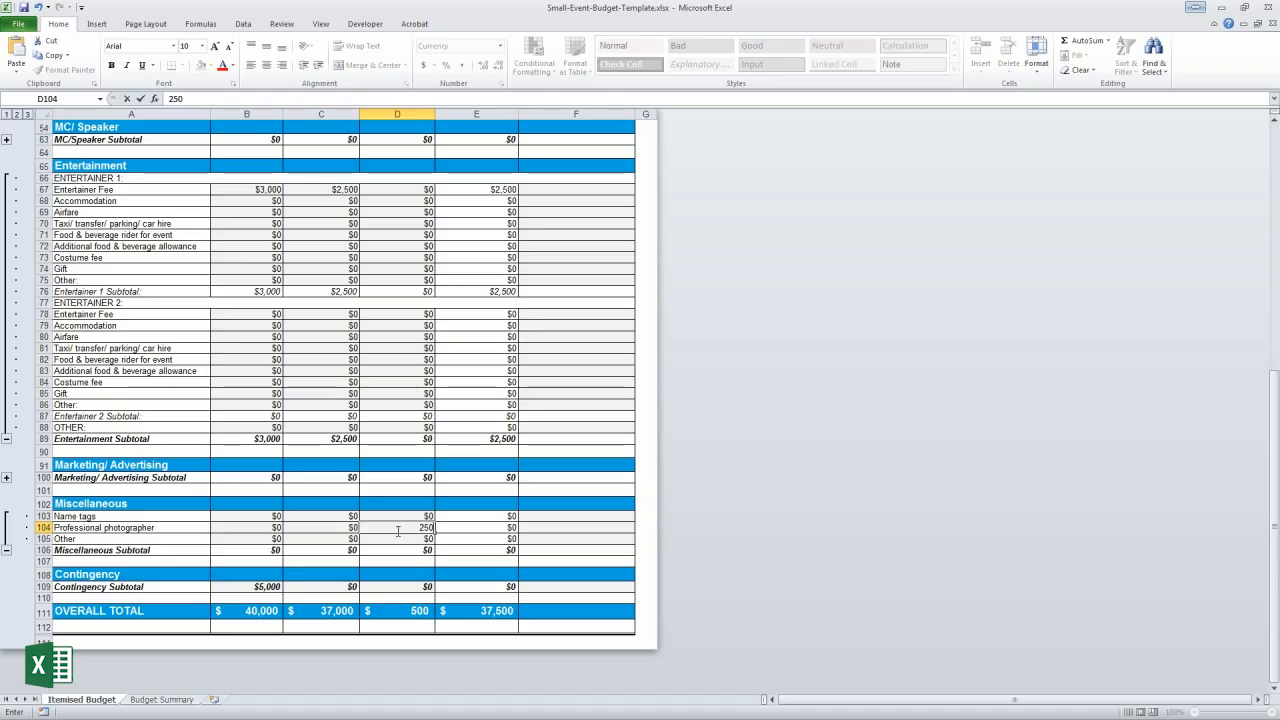
{"action": "key", "text": "Return"}
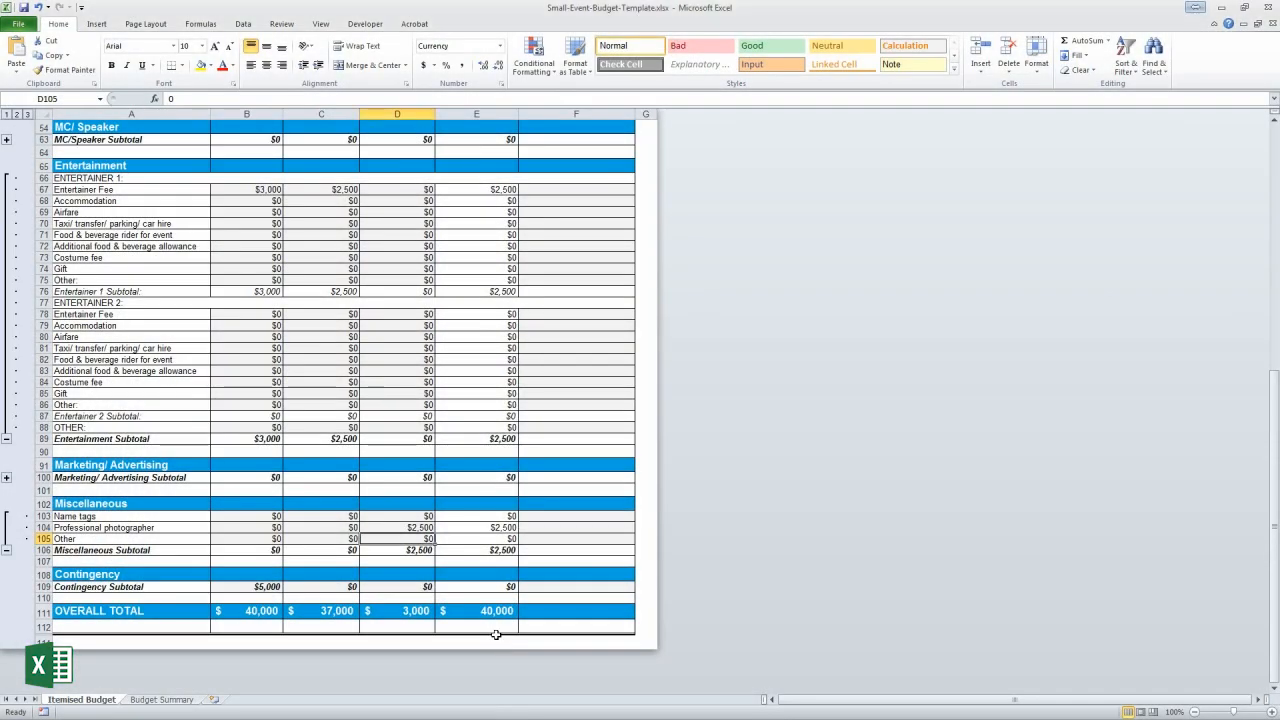
{"action": "scroll", "coordinate": [500, 642], "scroll_direction": "up", "scroll_amount": 10}
{"action": "scroll", "coordinate": [496, 636], "scroll_direction": "up", "scroll_amount": 5}
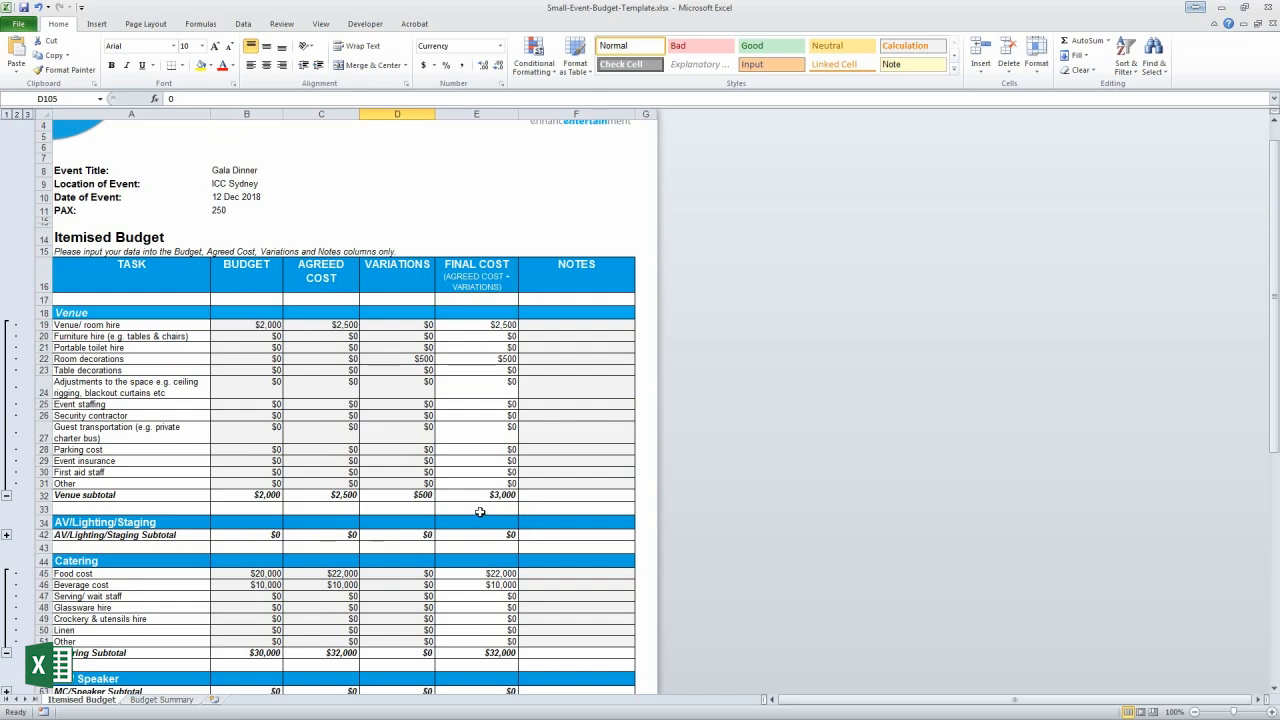
{"action": "scroll", "coordinate": [480, 512], "scroll_direction": "down", "scroll_amount": 13}
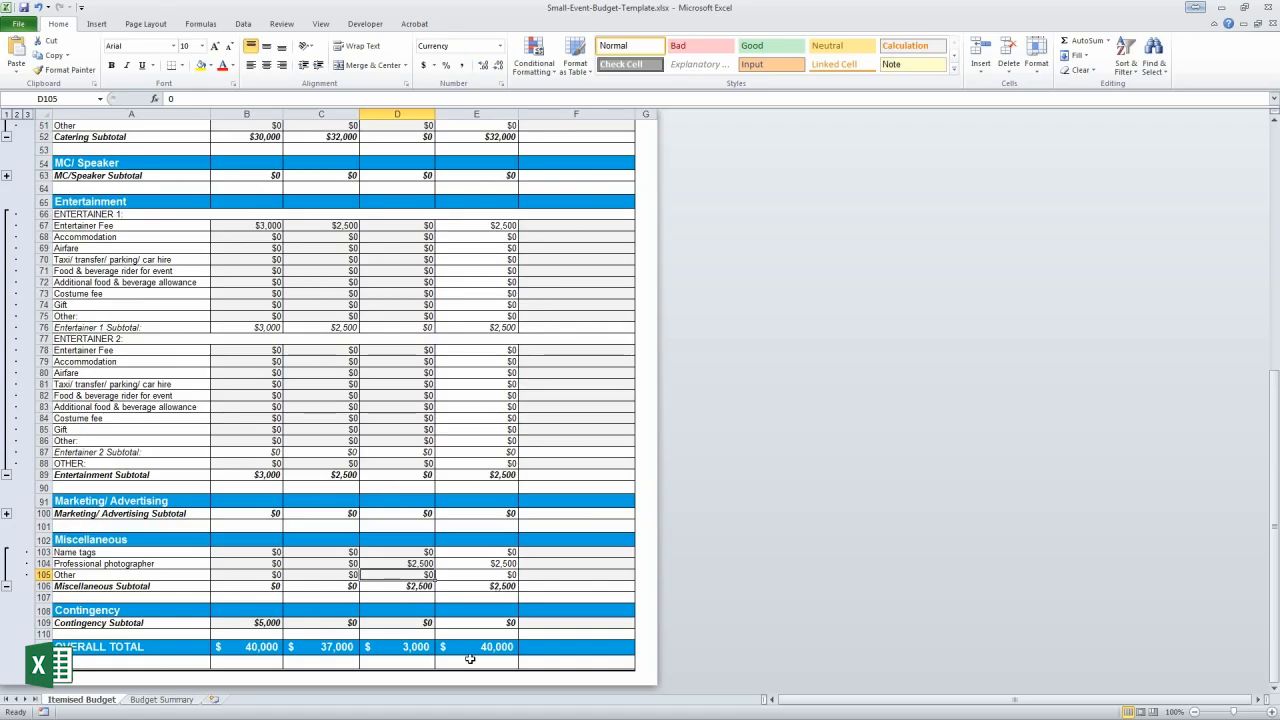
{"action": "scroll", "coordinate": [474, 647], "scroll_direction": "down", "scroll_amount": 1}
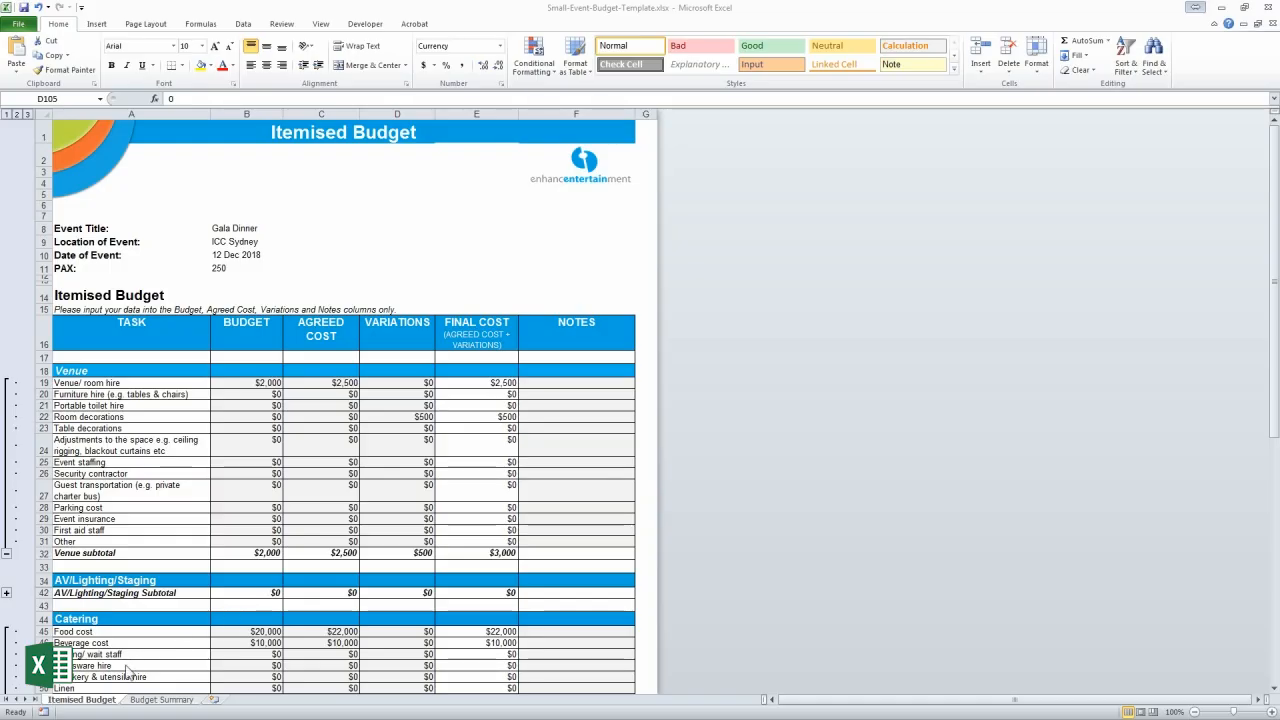
{"action": "left_click", "coordinate": [152, 703]}
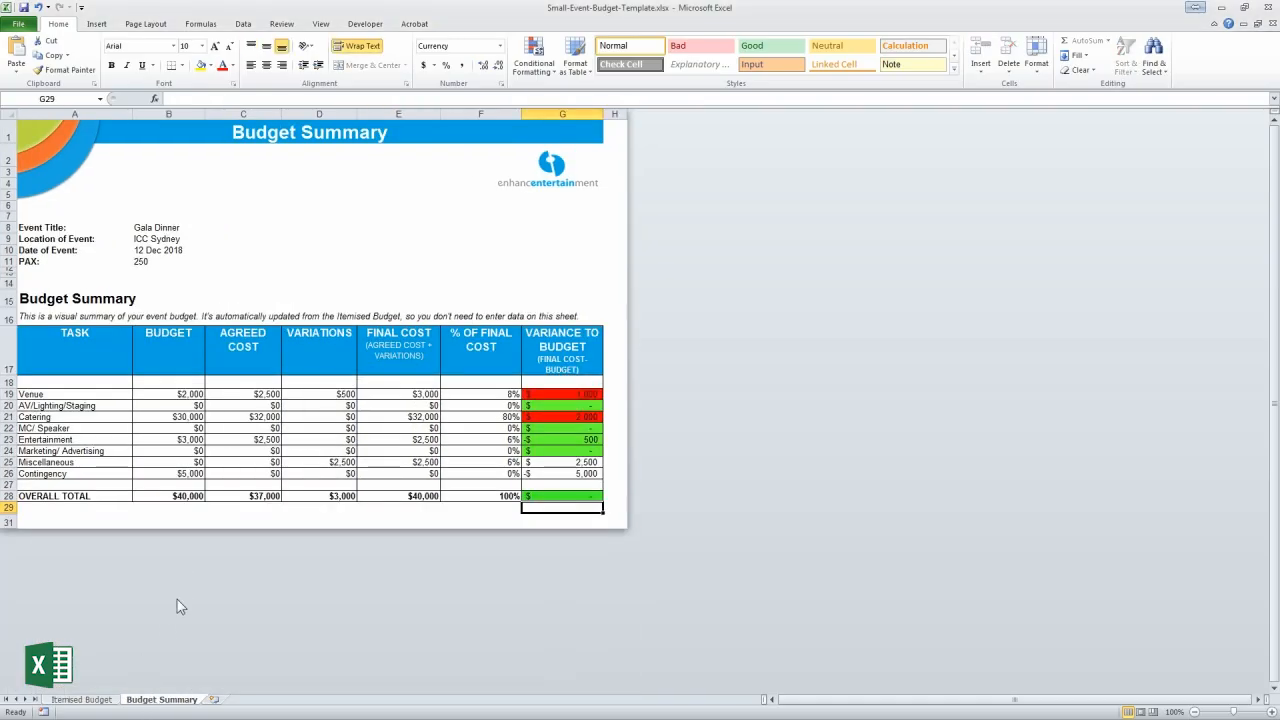
Glance at the Itemised Budget, then return to the Budget Summary sheet's colour-coded variances
{"action": "left_click", "coordinate": [84, 701]}
{"action": "left_click", "coordinate": [153, 701]}
{"action": "key", "text": "BackSpace"}
Unprotect the Budget Summary sheet from the Review tab by entering its password
{"action": "left_click", "coordinate": [282, 24]}
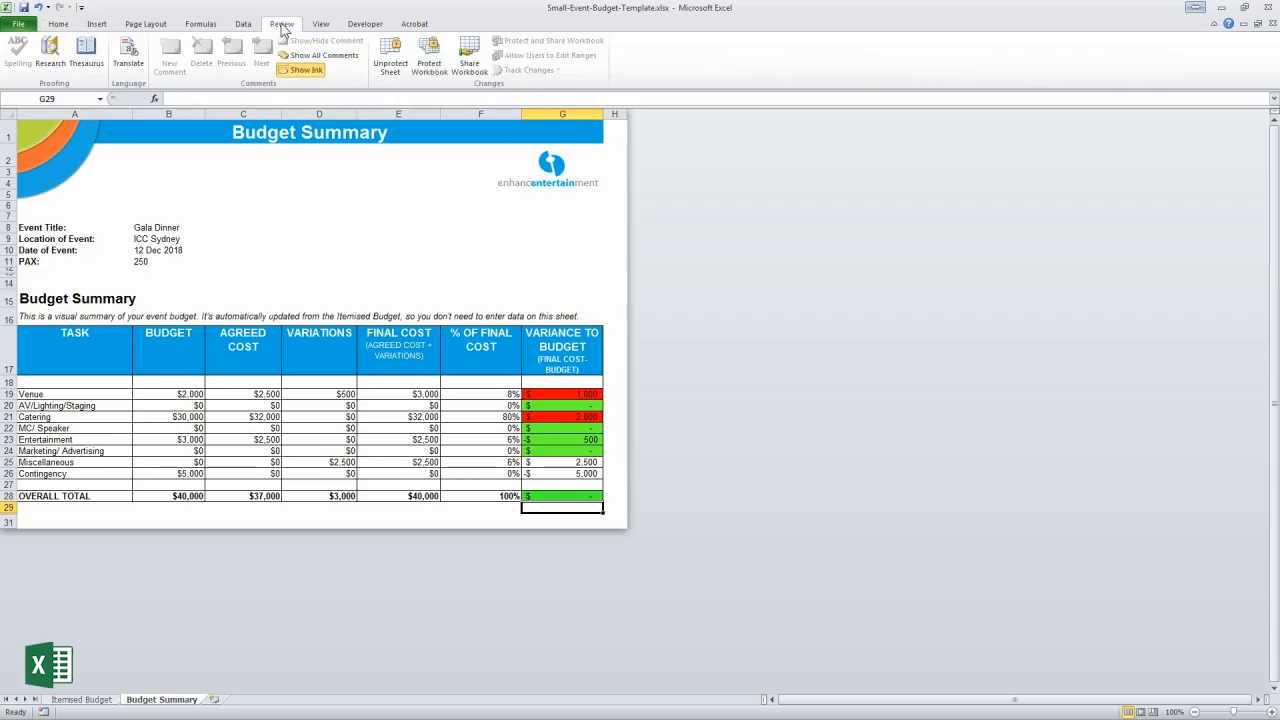
{"action": "left_click", "coordinate": [389, 70]}
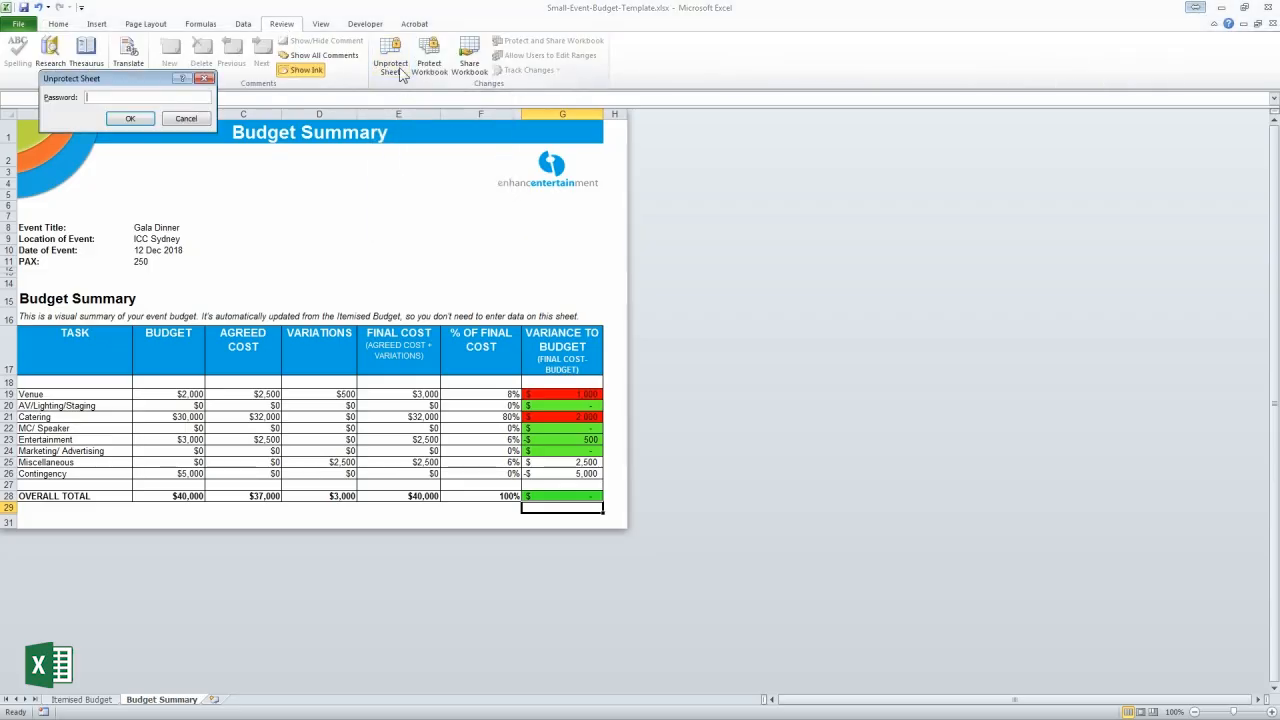
{"action": "type", "text": "•••••••"}
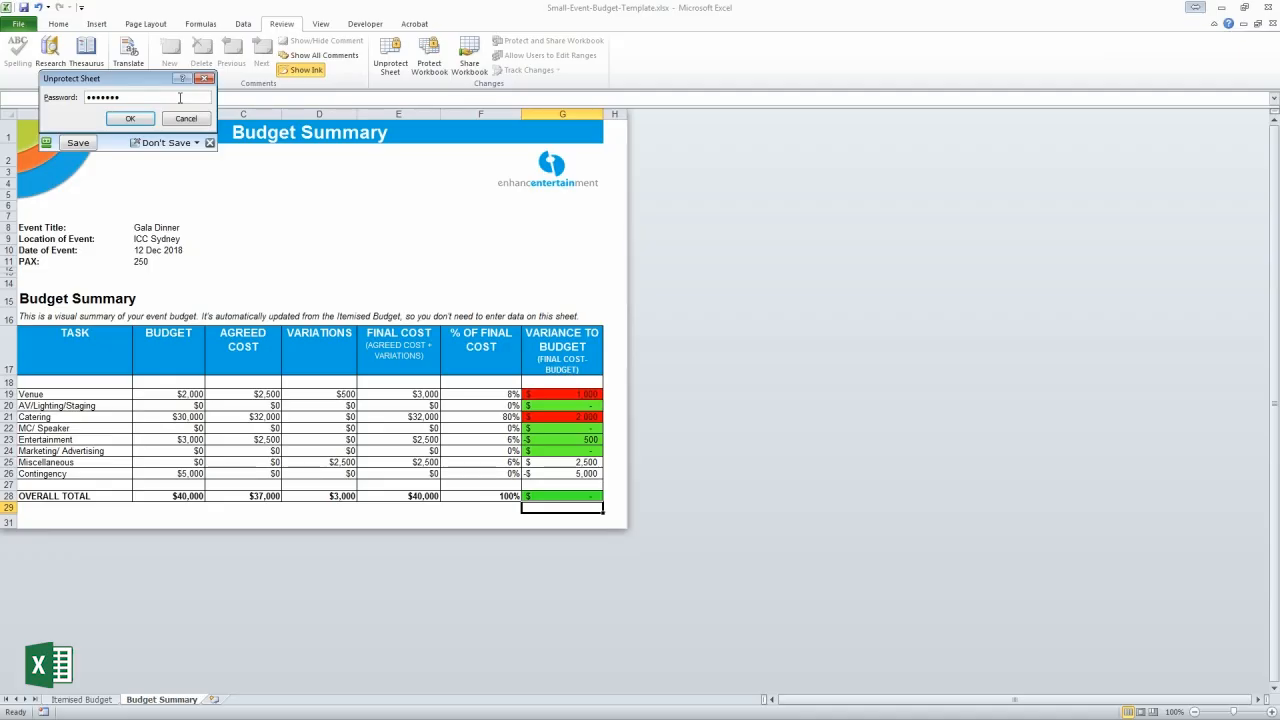
{"action": "left_click", "coordinate": [130, 119]}
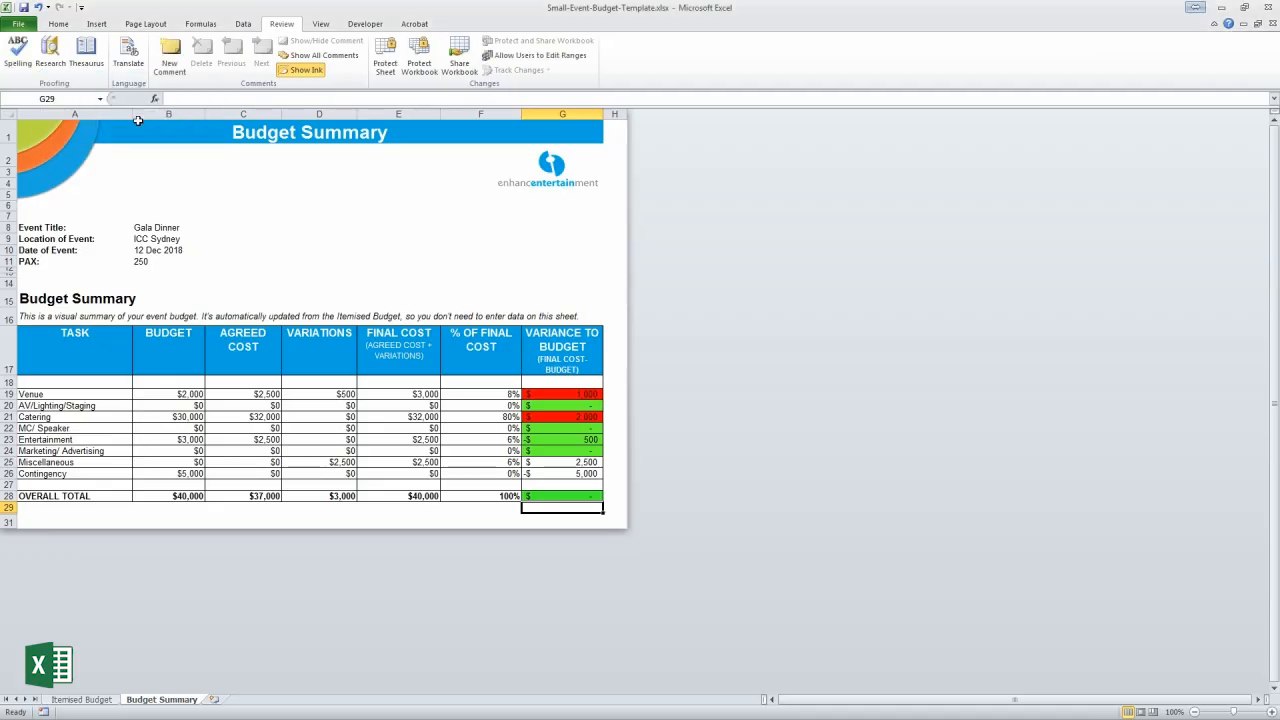
{"action": "left_click", "coordinate": [409, 405]}
Select the Contingency final cost cell to inspect its formula
{"action": "left_click", "coordinate": [395, 474]}
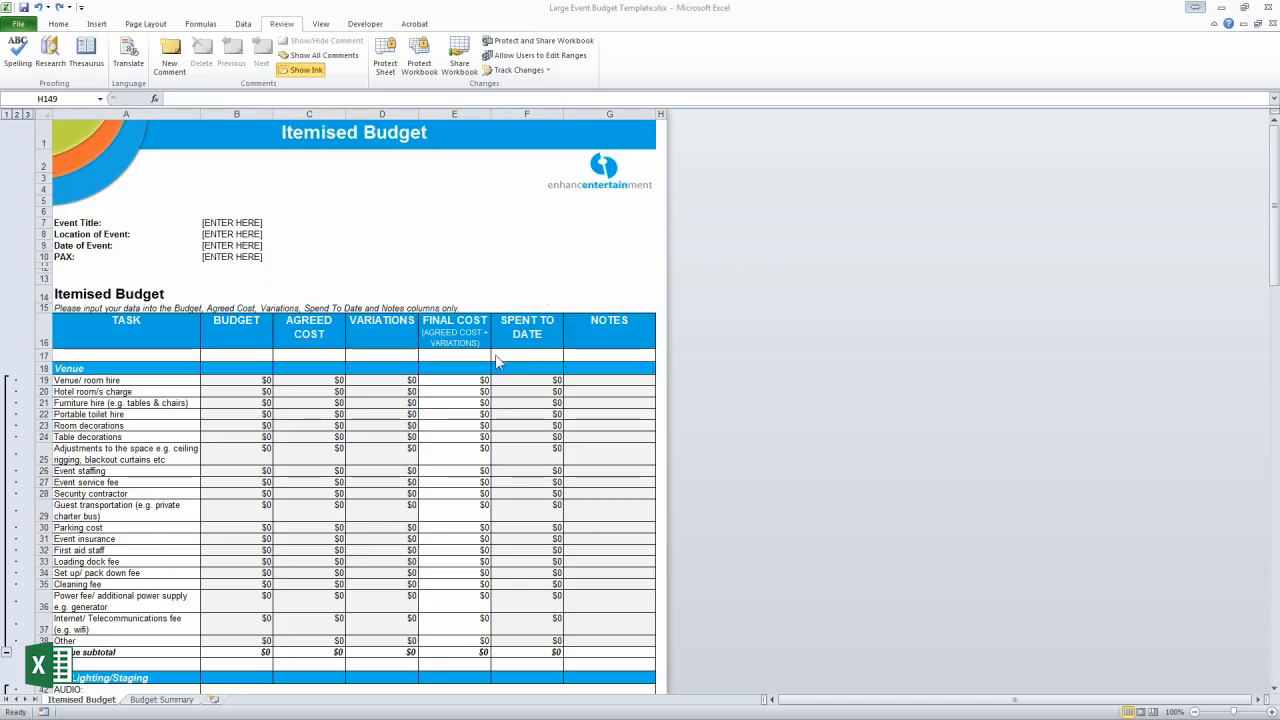
Hide column F (Spent To Date) on the large template's Itemised Budget sheet
{"action": "scroll", "coordinate": [514, 445], "scroll_direction": "down", "scroll_amount": 20}
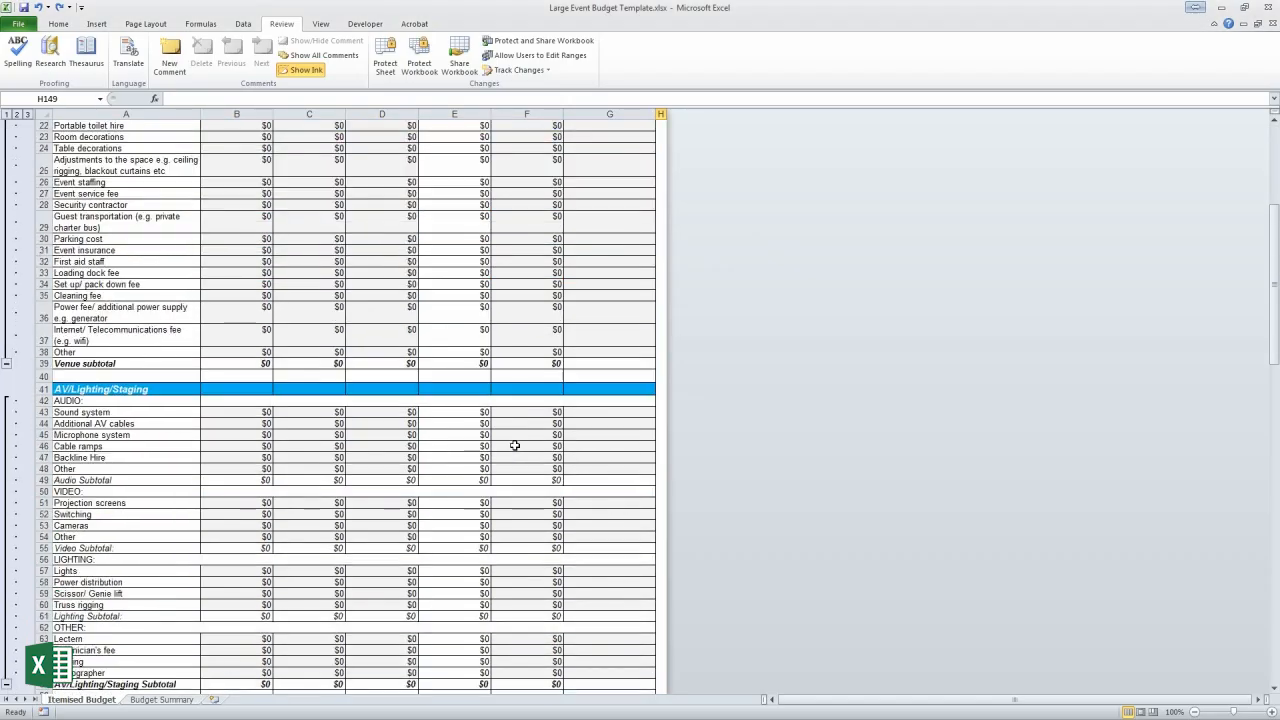
{"action": "scroll", "coordinate": [514, 445], "scroll_direction": "up", "scroll_amount": 16}
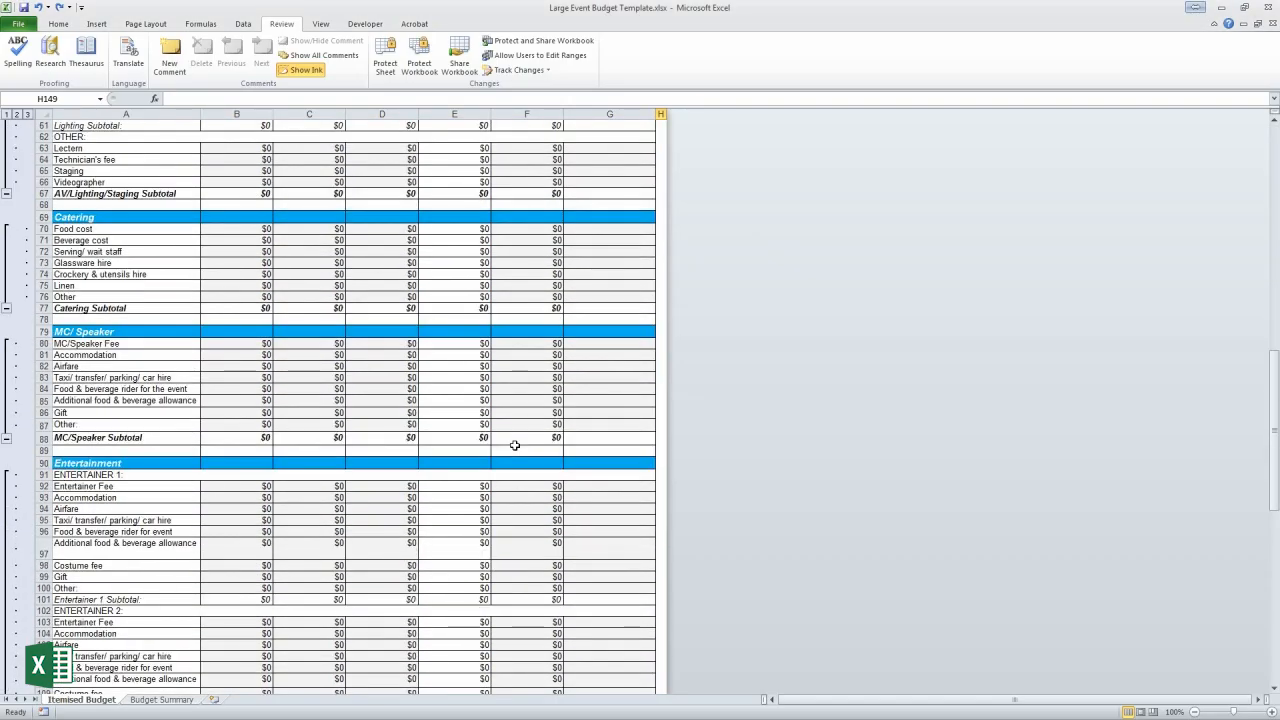
{"action": "scroll", "coordinate": [514, 445], "scroll_direction": "up", "scroll_amount": 4}
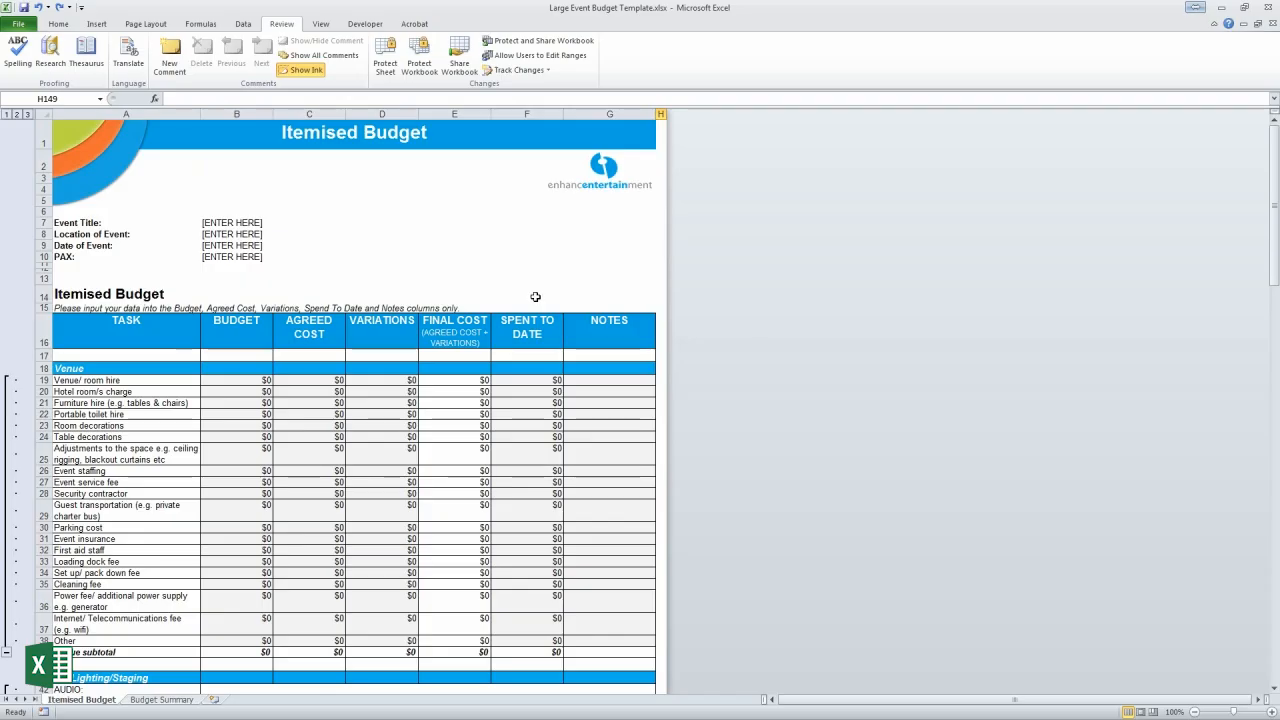
{"action": "left_click", "coordinate": [537, 115]}
{"action": "right_click", "coordinate": [537, 116]}
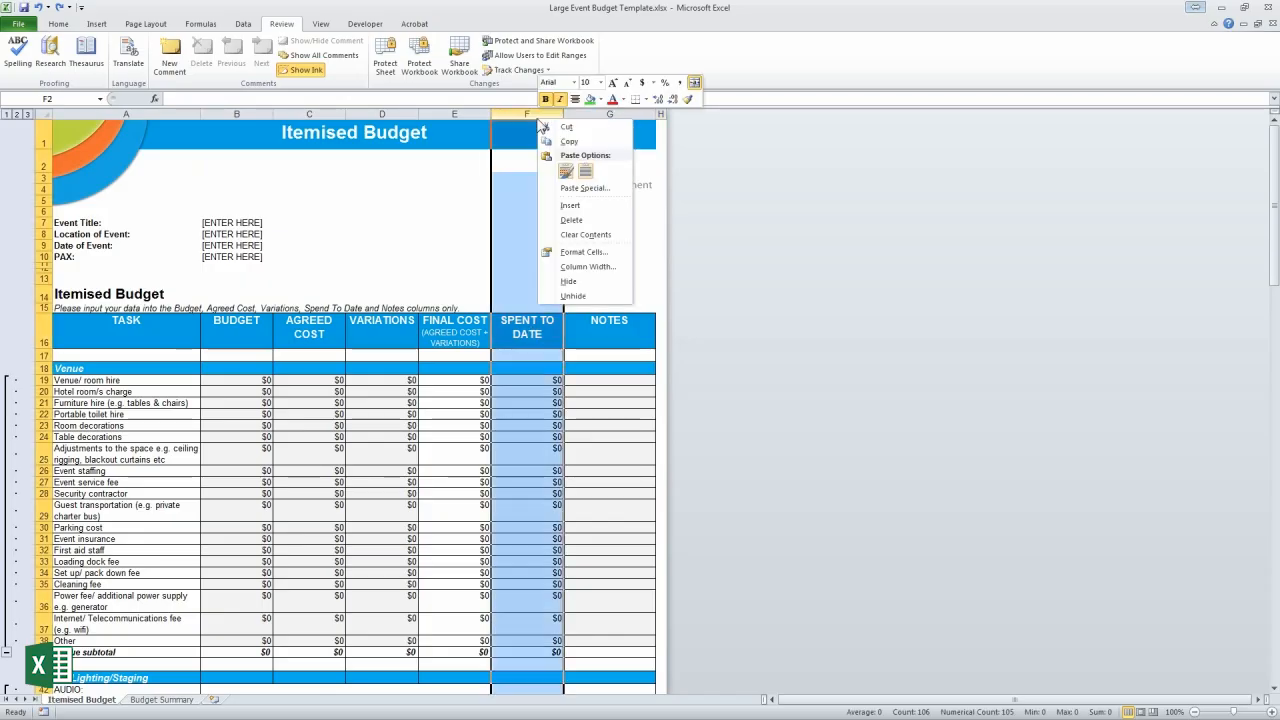
{"action": "left_click", "coordinate": [603, 284]}
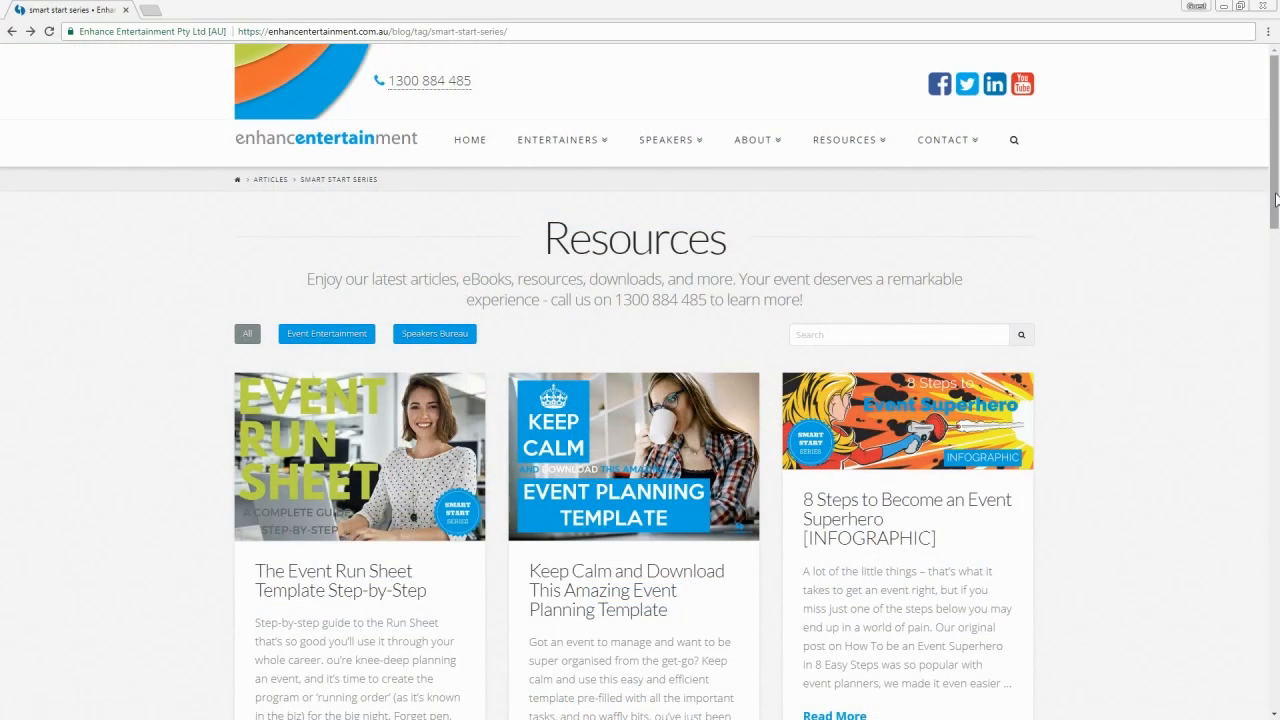
Scroll down through the Smart Start Series articles on the Resources page
{"action": "left_click_drag", "start_coordinate": [1276, 200], "coordinate": [1277, 325]}
{"action": "scroll", "coordinate": [1277, 325], "scroll_direction": "down", "scroll_amount": 2}
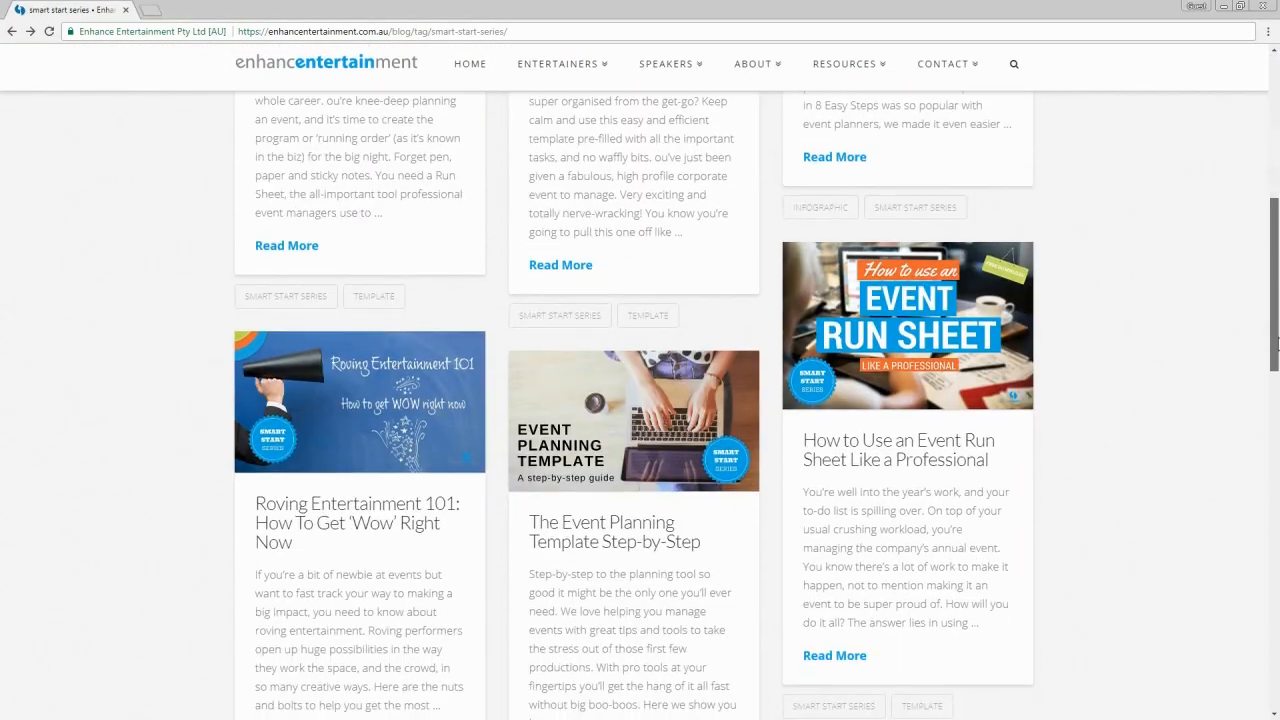
{"action": "scroll", "coordinate": [1276, 300], "scroll_direction": "down", "scroll_amount": 5}
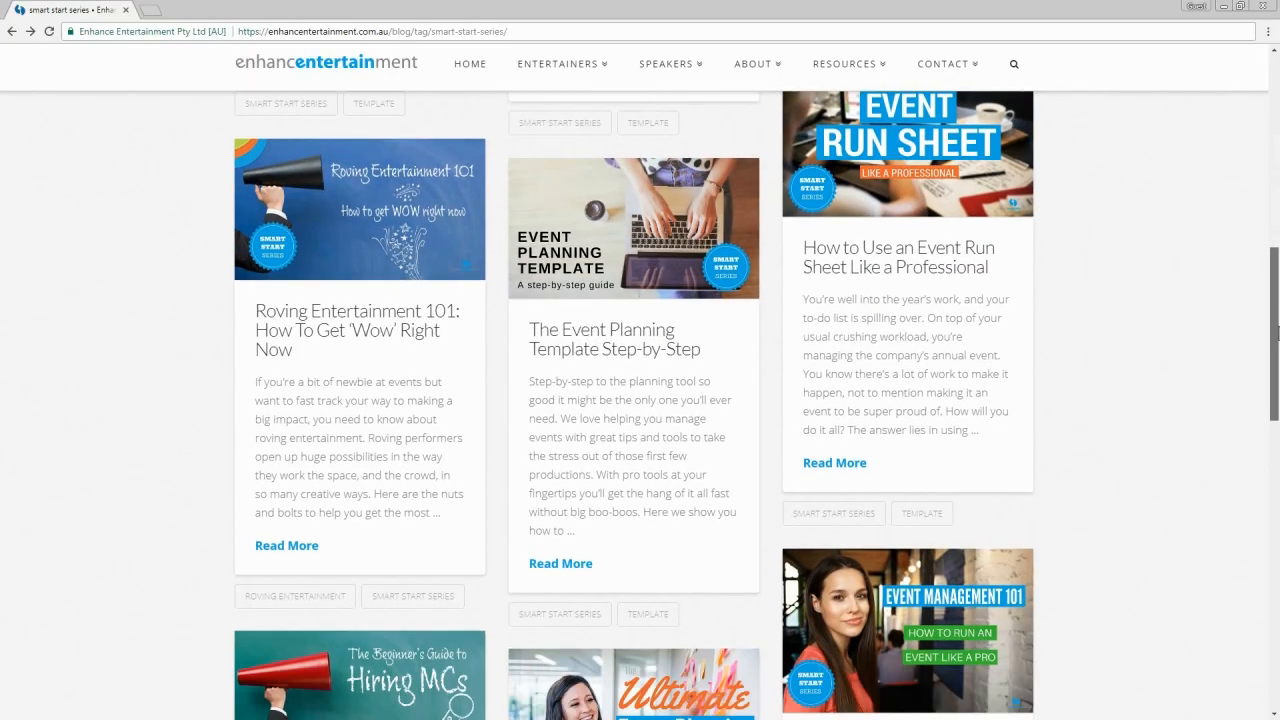